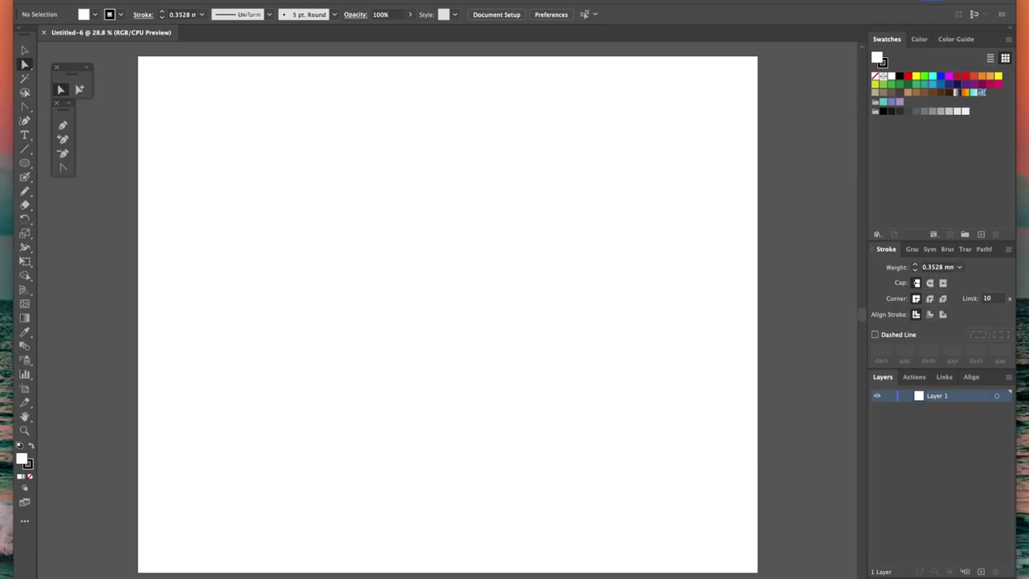
Save the document to Creative Cloud as "snail" in the "YouTube Tutorials - Studio Anjou" folder.
key(super+s)
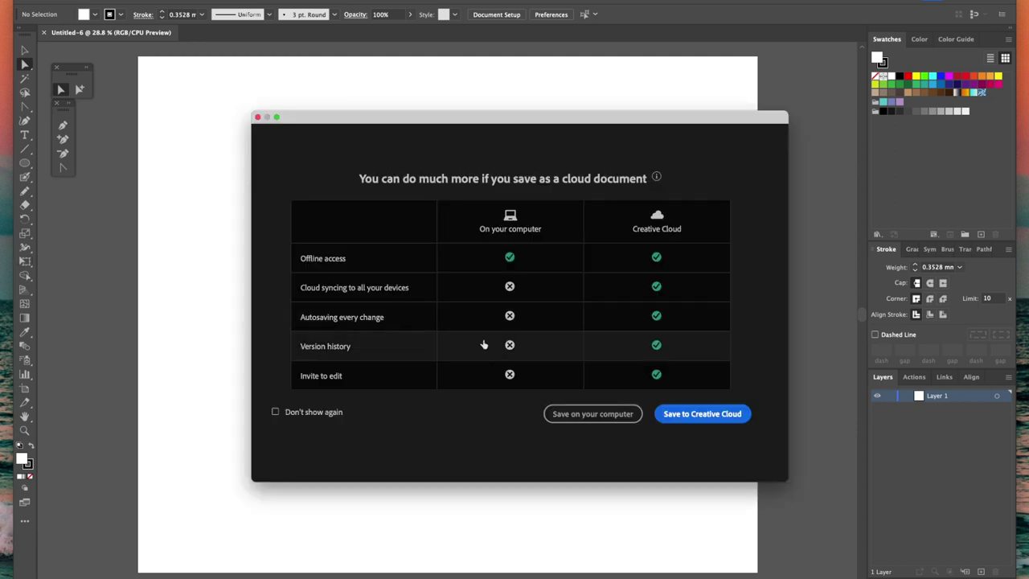
click(701, 413)
text(snail)
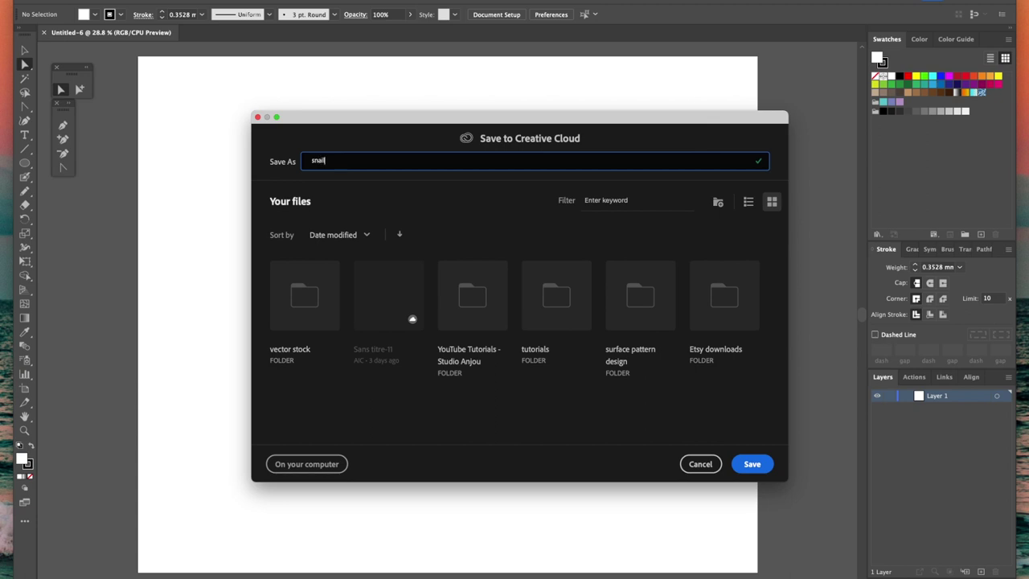
click(502, 281)
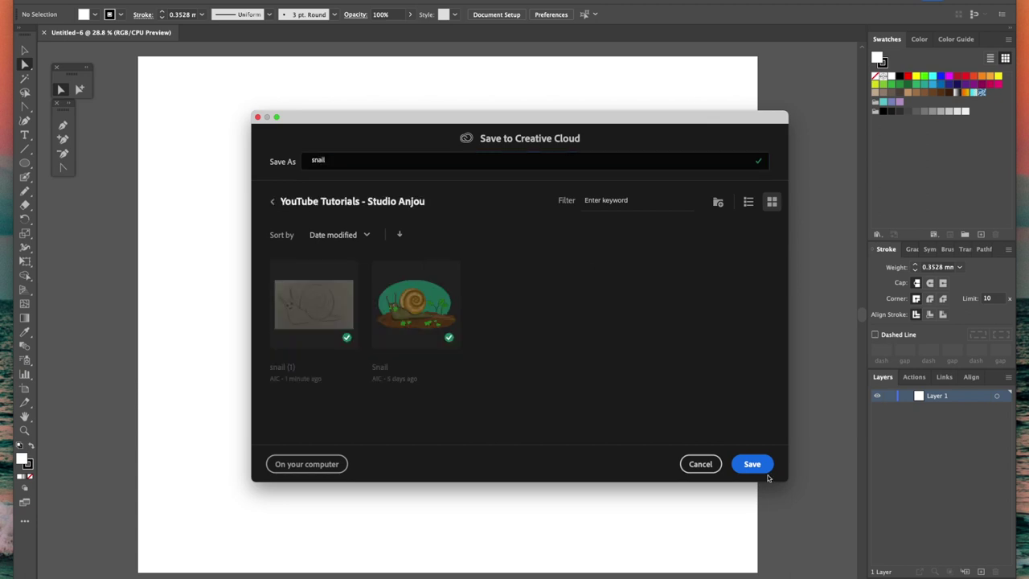
click(768, 470)
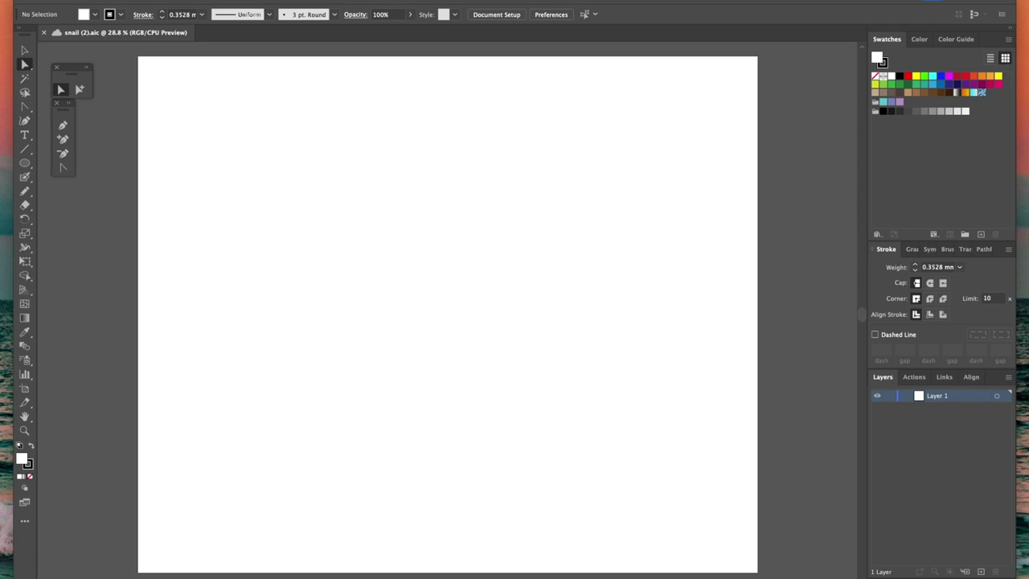
Place the snail.jpg sketch centred across the artboard's width and make Layer 1 a template layer with images dimmed to 50%.
drag(662, 234, 501, 260)
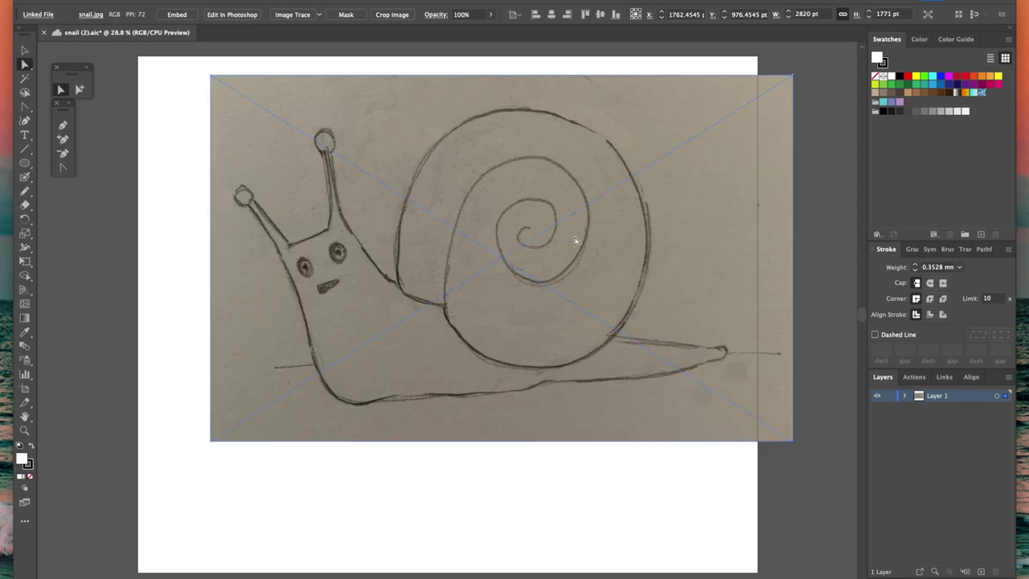
drag(565, 242, 521, 282)
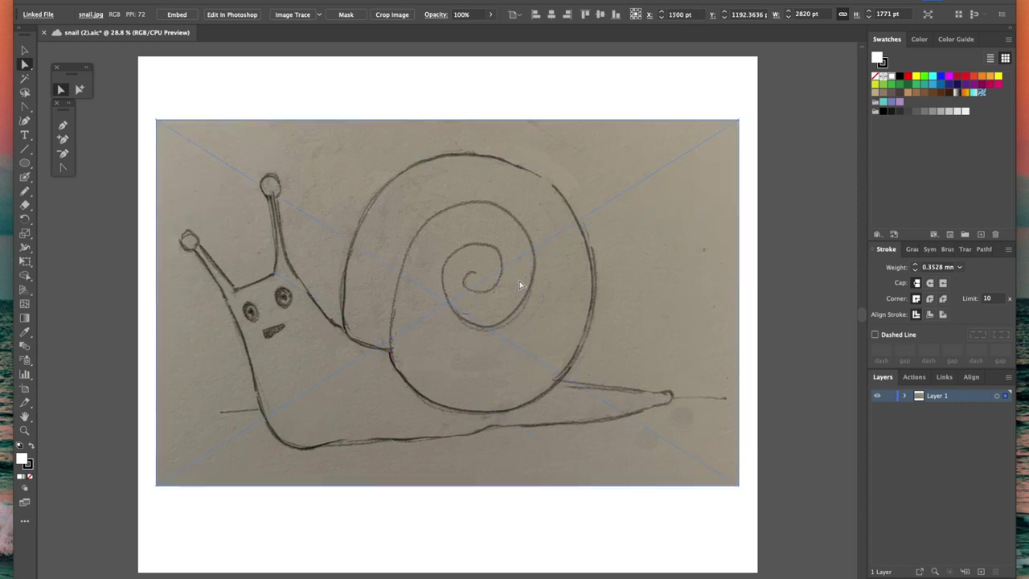
double_click(968, 398)
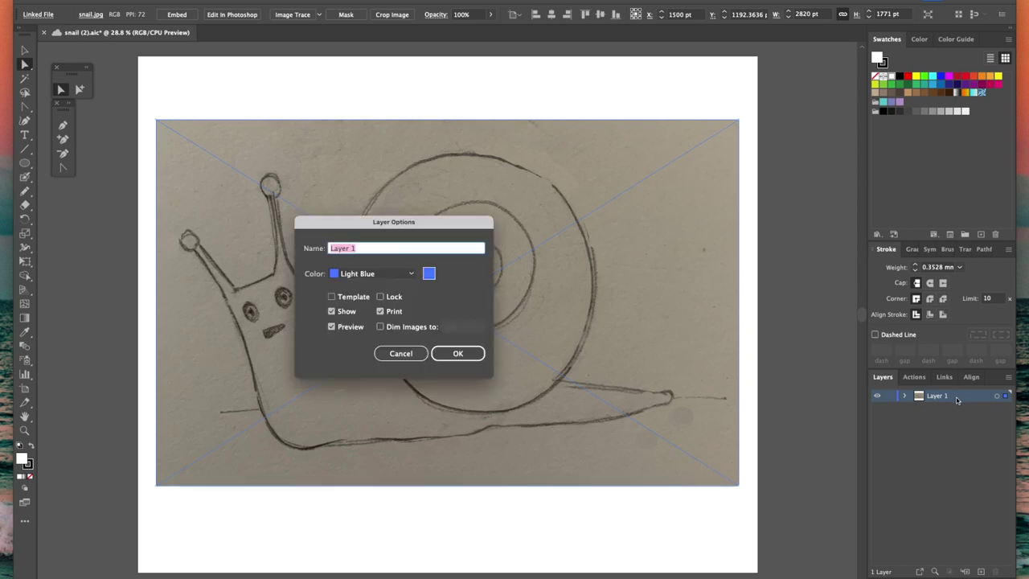
click(332, 297)
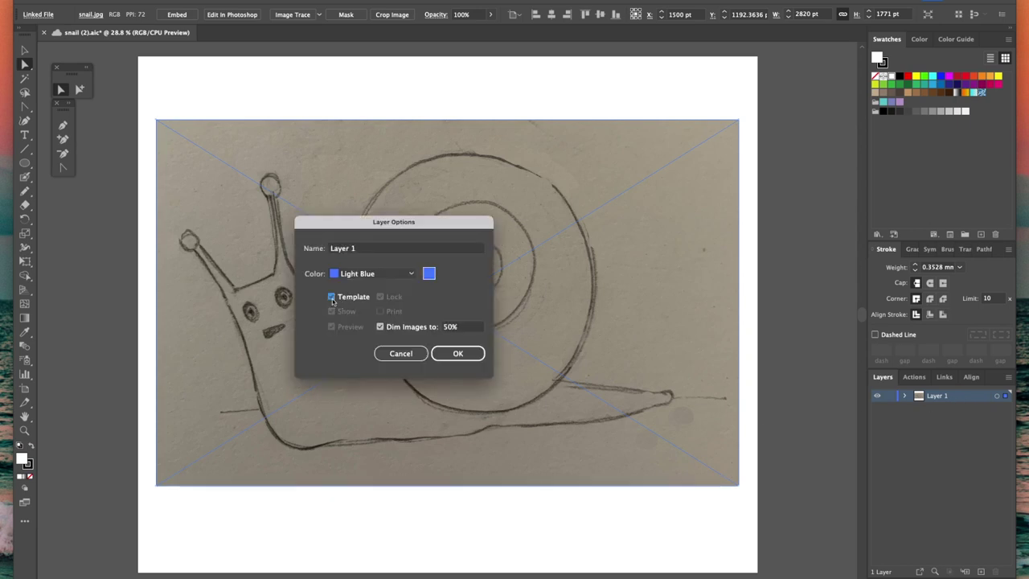
click(455, 353)
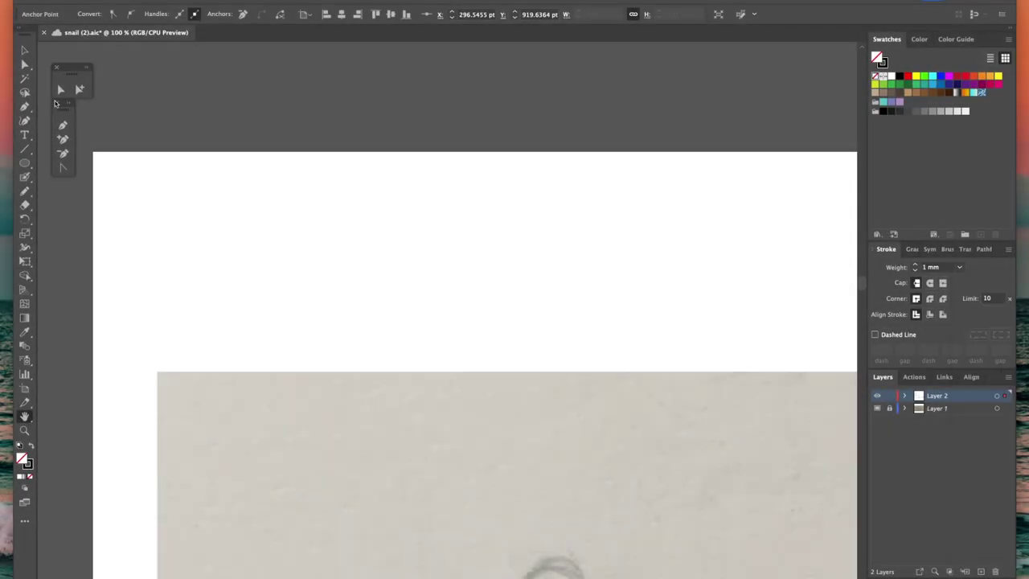
Draw a closed practice polygon with six straight sides on Layer 2 above the sketch with the Pen tool.
click(63, 124)
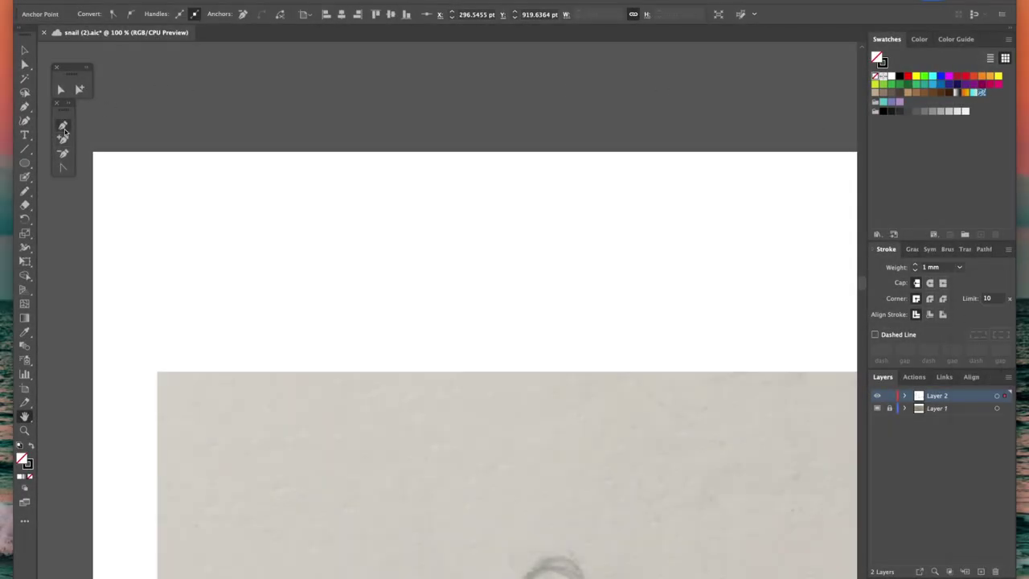
click(228, 253)
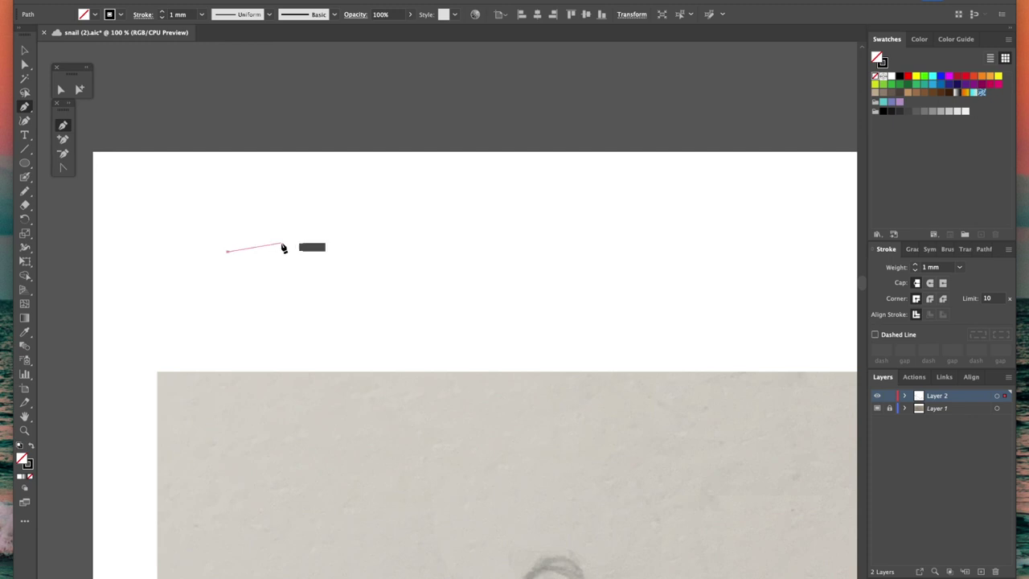
click(308, 214)
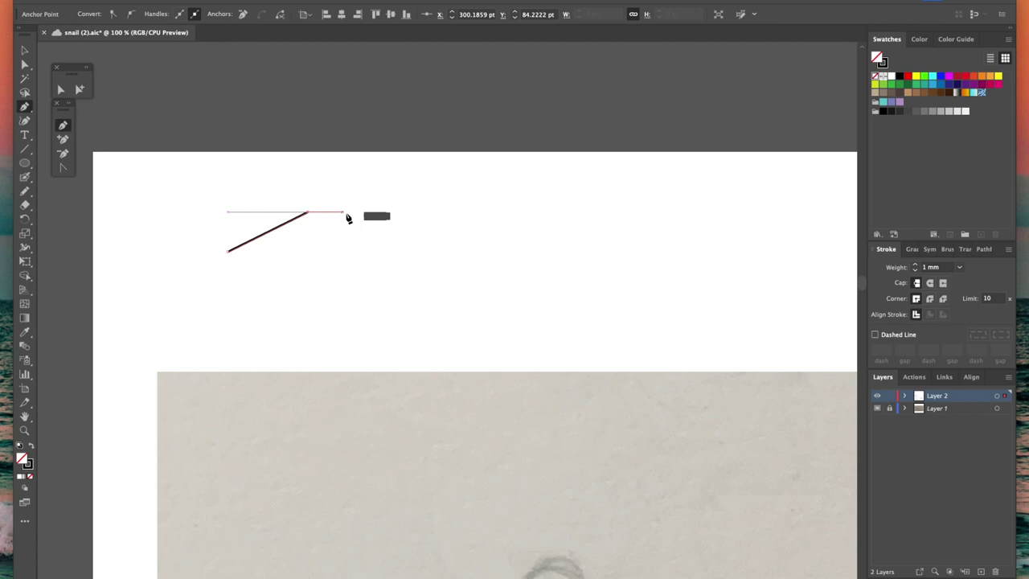
click(347, 215)
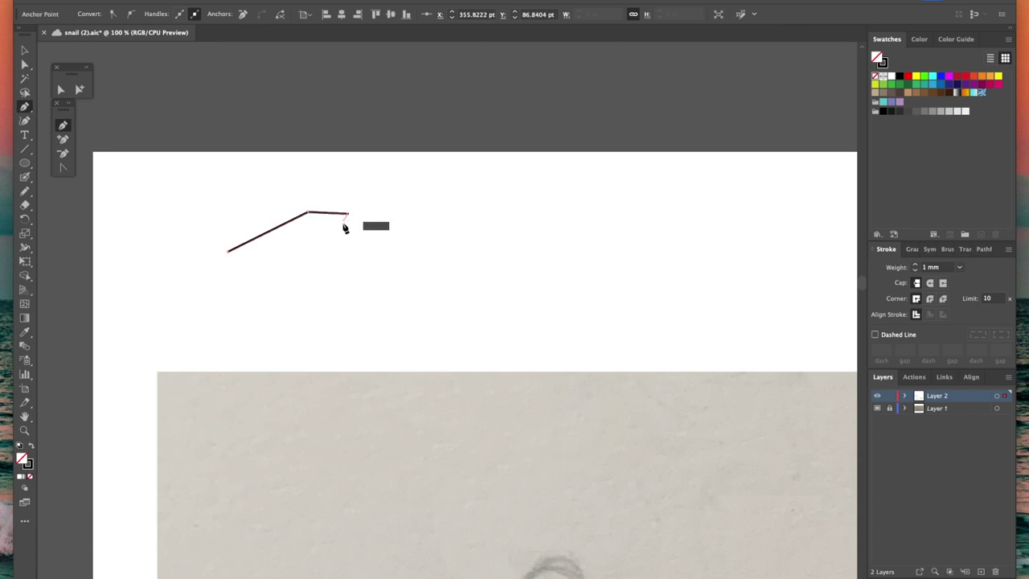
click(348, 260)
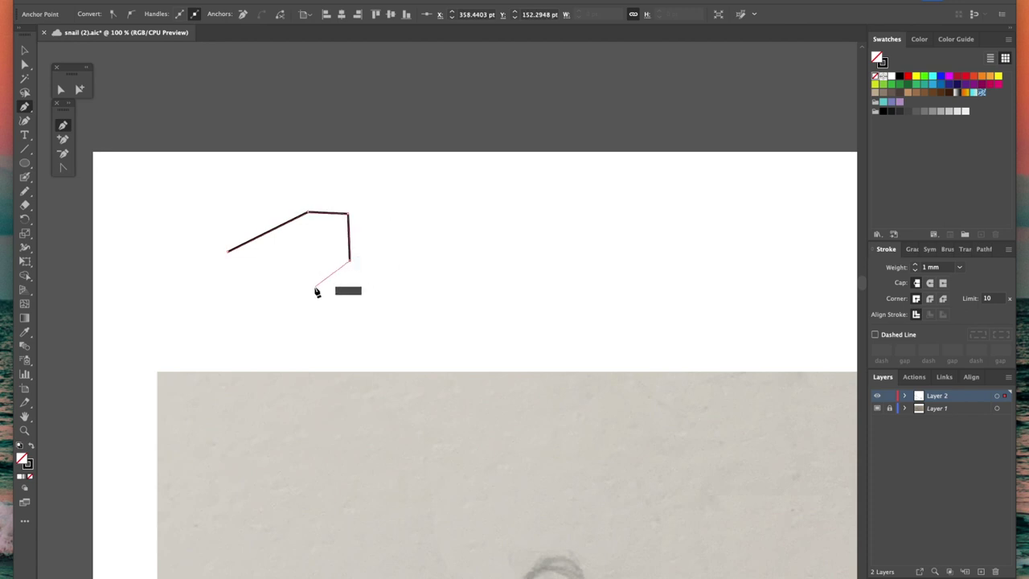
click(310, 291)
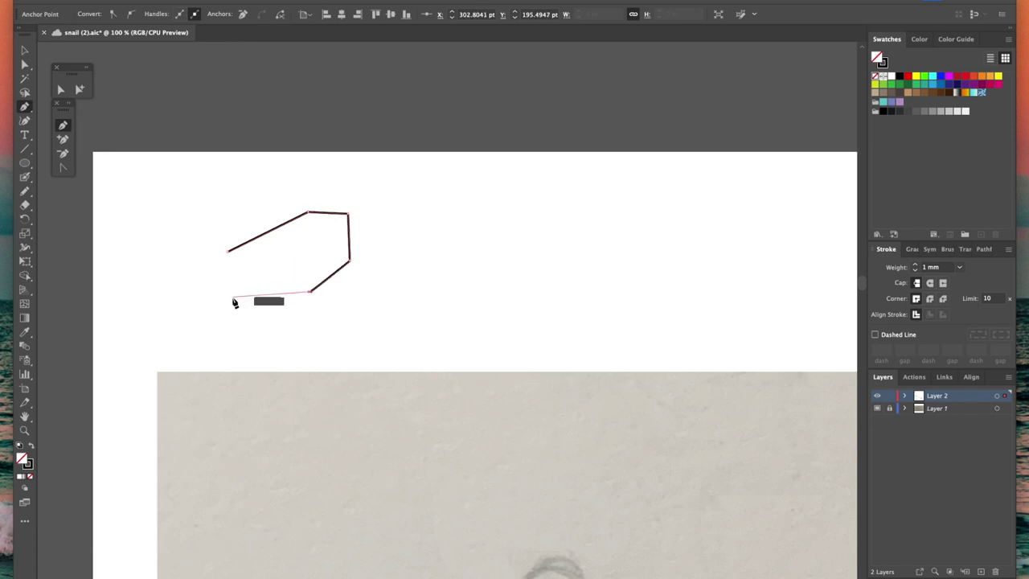
click(231, 297)
click(229, 252)
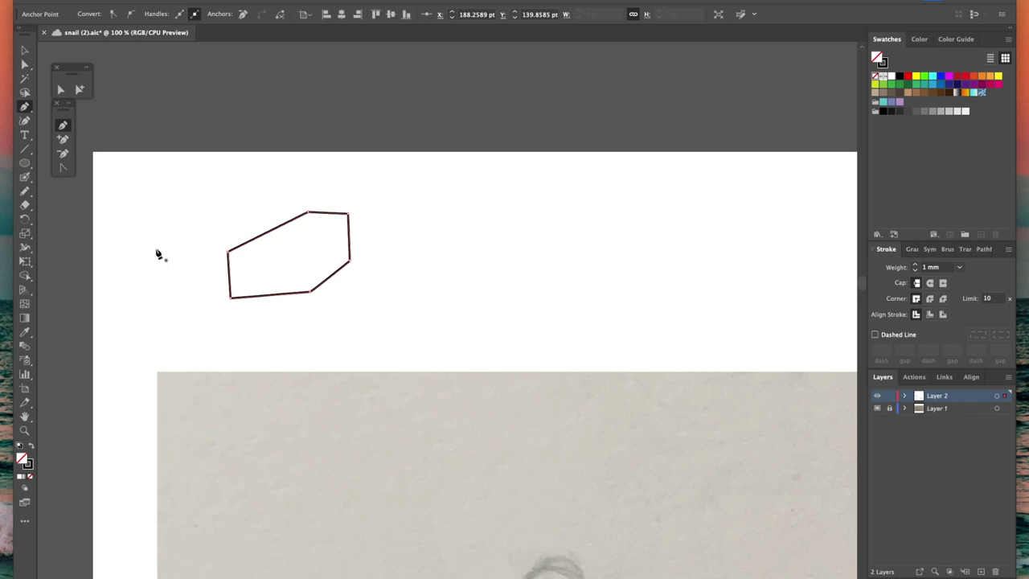
Draw a closed practice shape with a curved segment beside the polygon with the Pen tool.
click(397, 213)
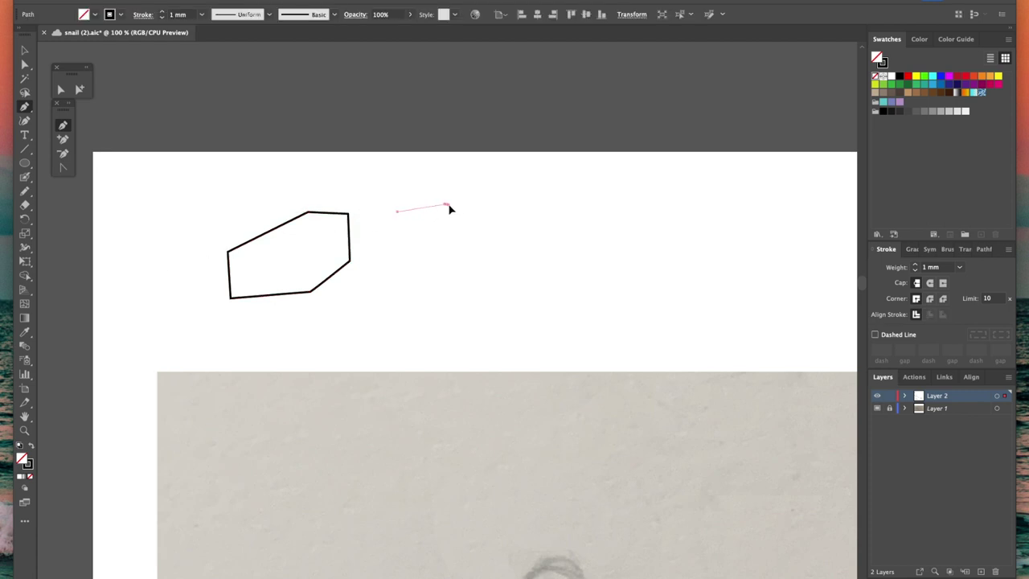
drag(472, 207, 394, 229)
click(399, 212)
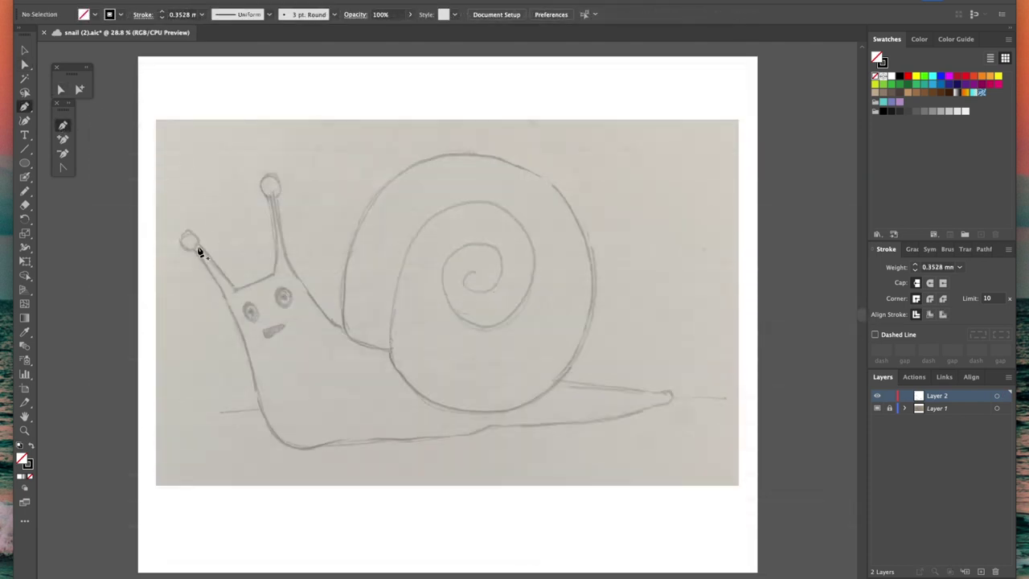
Start the snail's body outline with the Pen tool, tracing the left tentacle, the top of the head and both sides of the right tentacle.
click(200, 246)
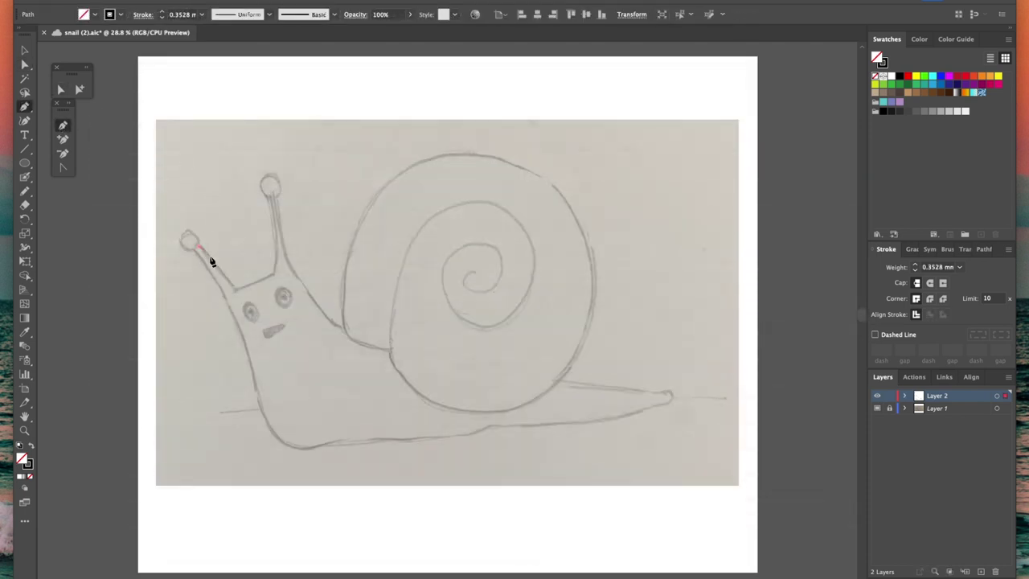
click(234, 287)
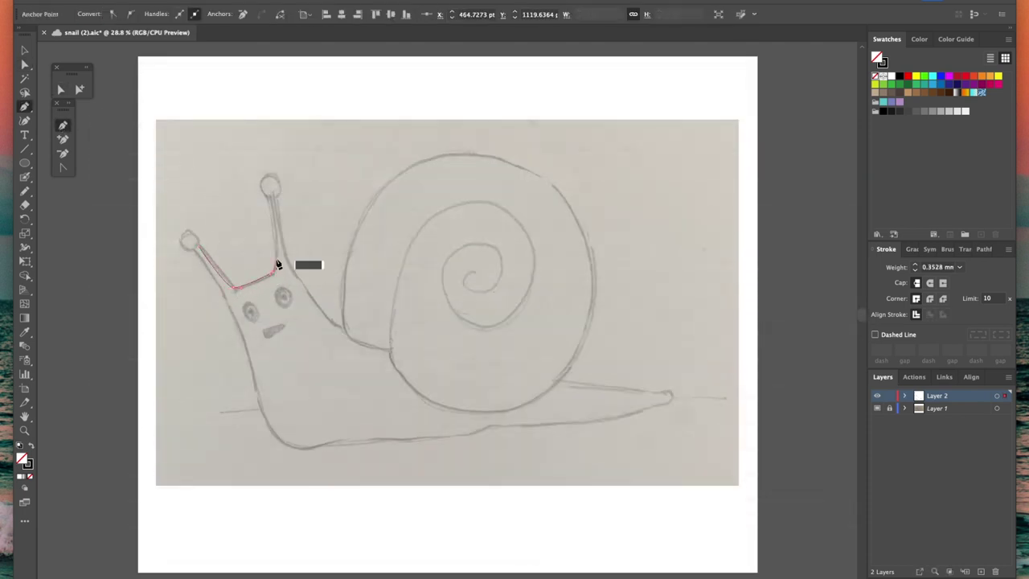
click(276, 268)
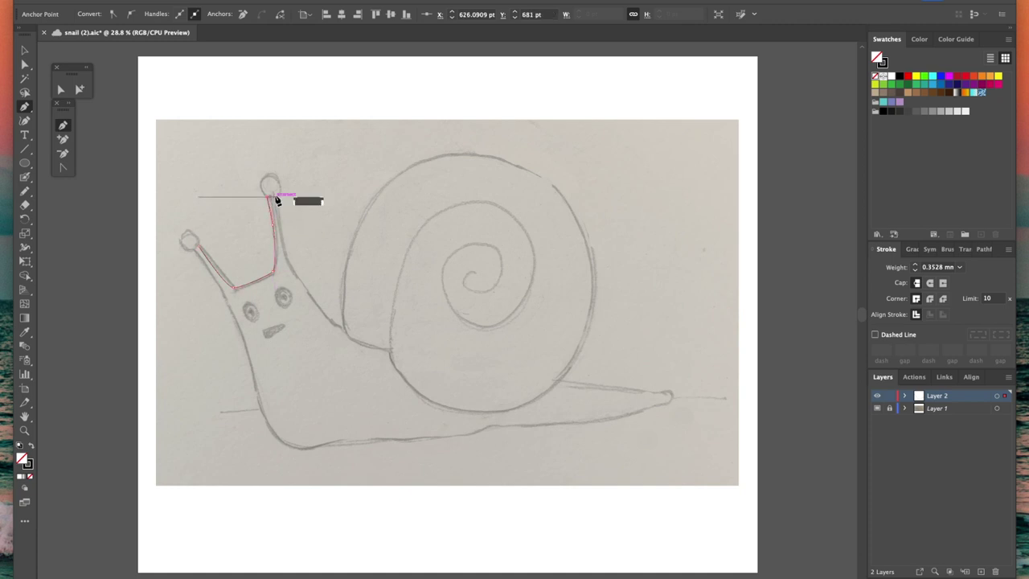
click(277, 198)
click(289, 268)
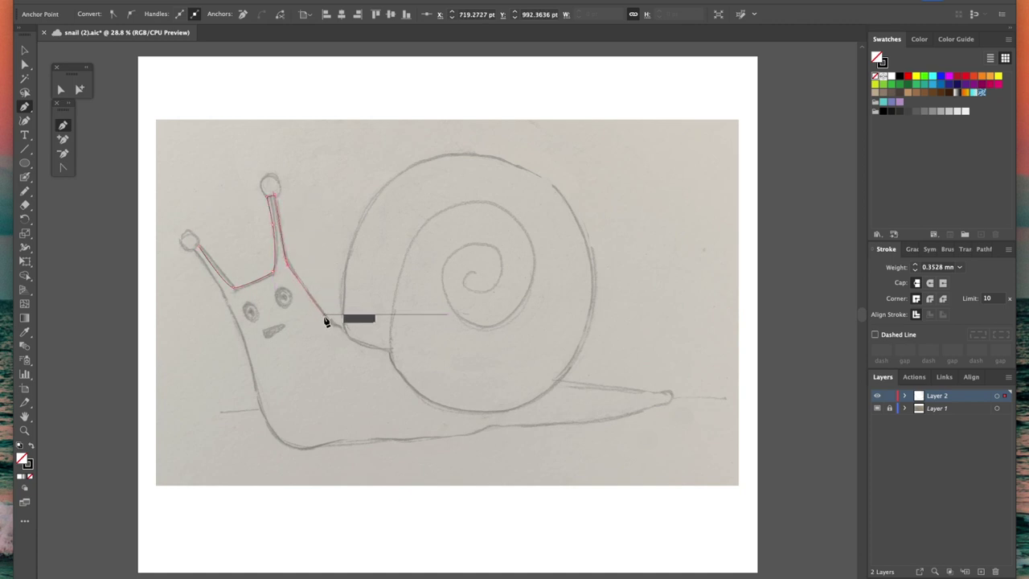
Continue the body outline down the neck, across beneath the shell, around the tail tip and along the belly to the front.
click(326, 321)
click(392, 349)
click(491, 368)
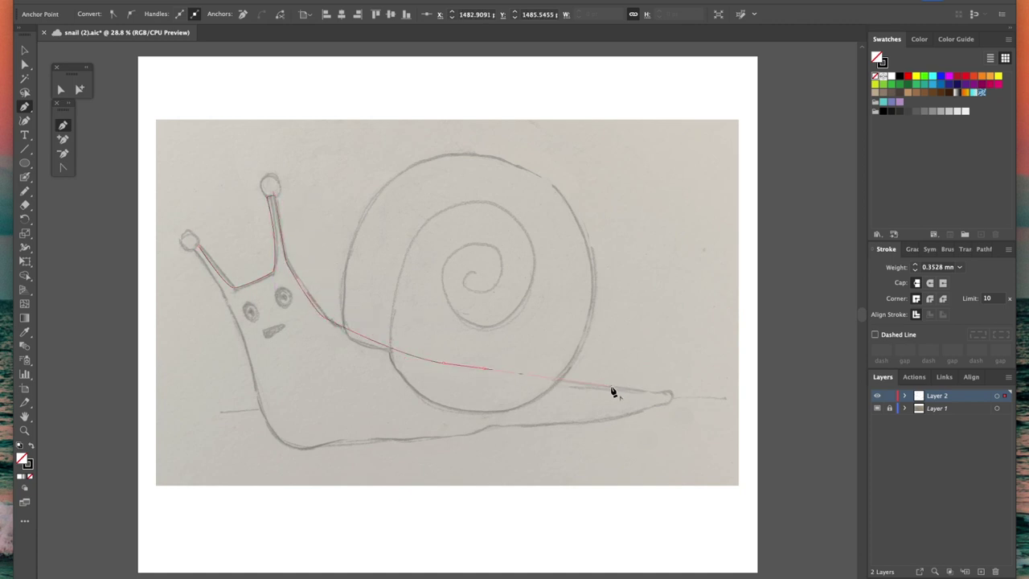
click(671, 393)
click(492, 423)
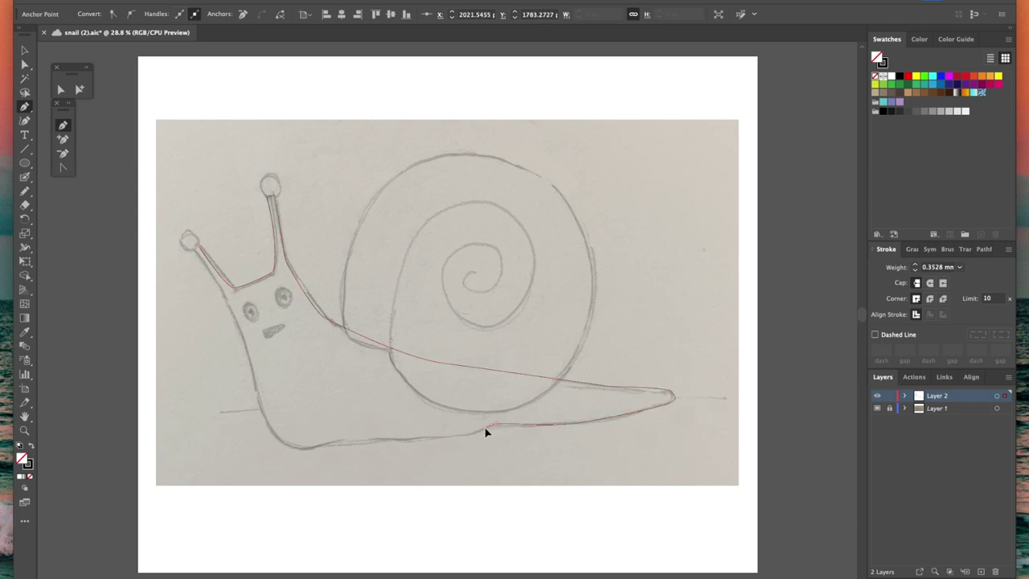
click(423, 438)
click(306, 451)
click(281, 444)
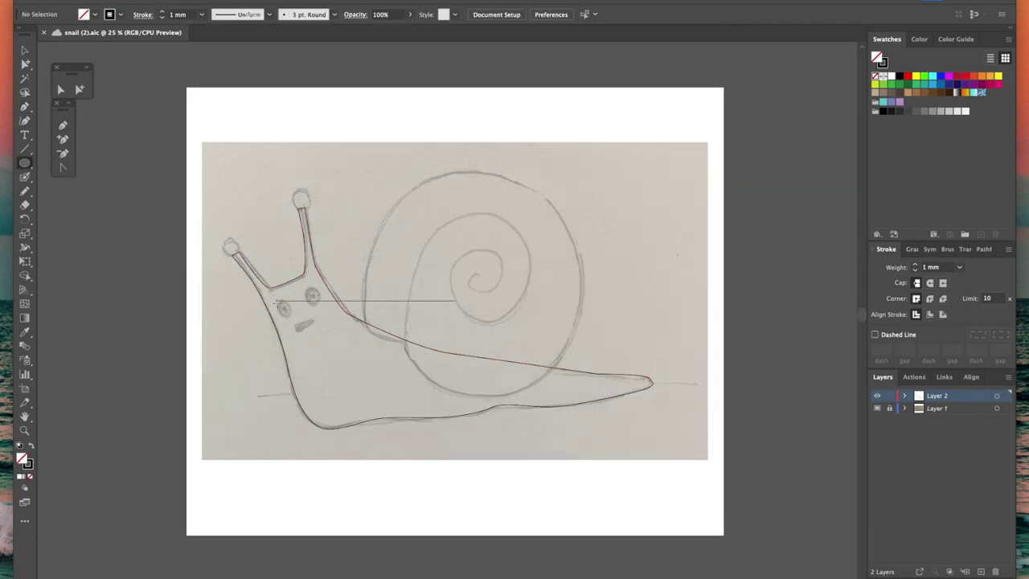
Draw an ellipse with a 1 mm stroke over each eye of the sketch and adjust it to the eye's shape with Free Transform.
drag(278, 302, 321, 303)
key(e)
key(l)
key(e)
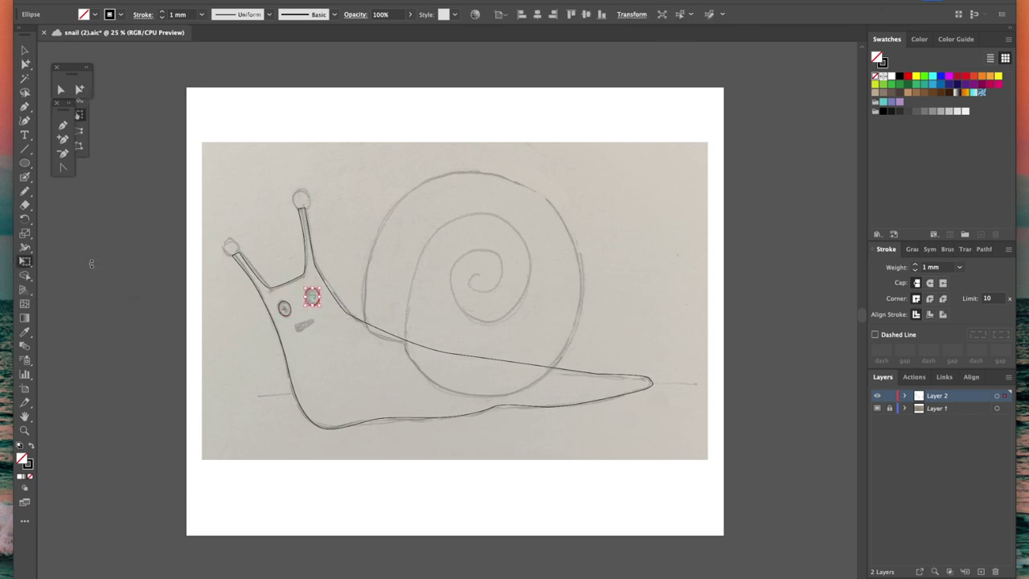
drag(341, 269, 335, 263)
click(79, 90)
click(110, 113)
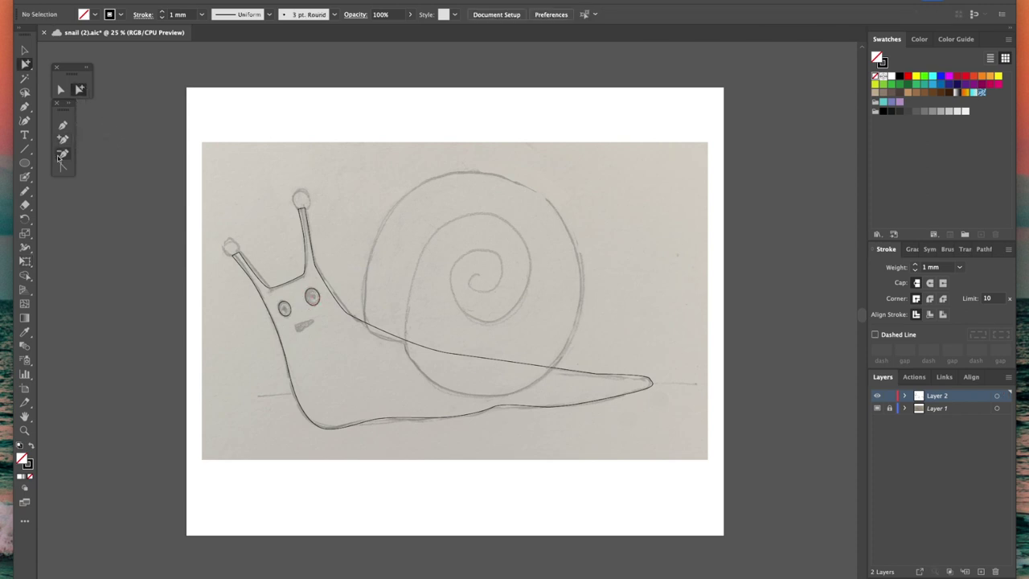
Draw the mouth as a 3 mm round-capped Pencil line and widen its left end to about 15 mm with the Width tool.
click(24, 191)
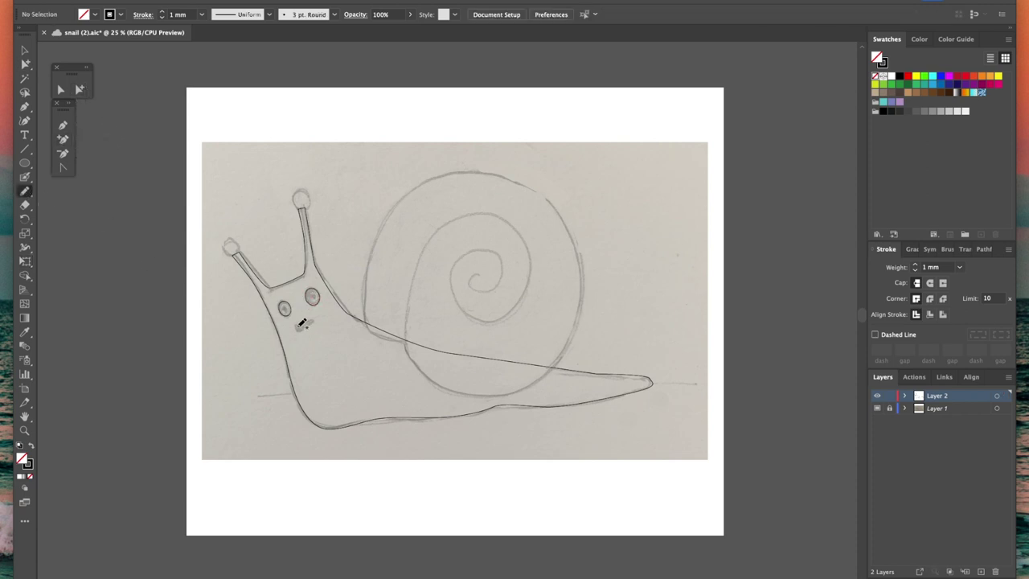
drag(298, 328, 313, 322)
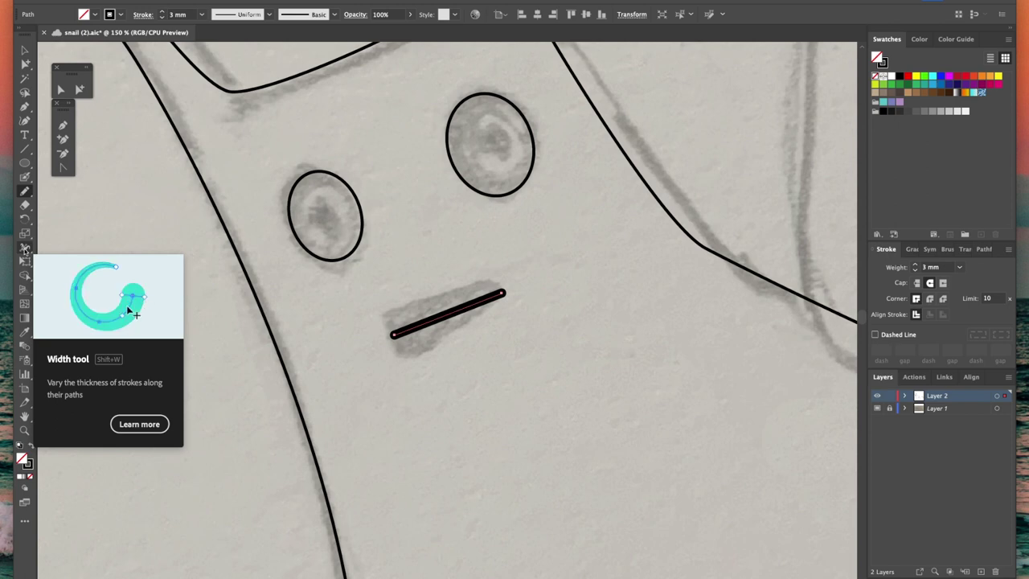
click(25, 249)
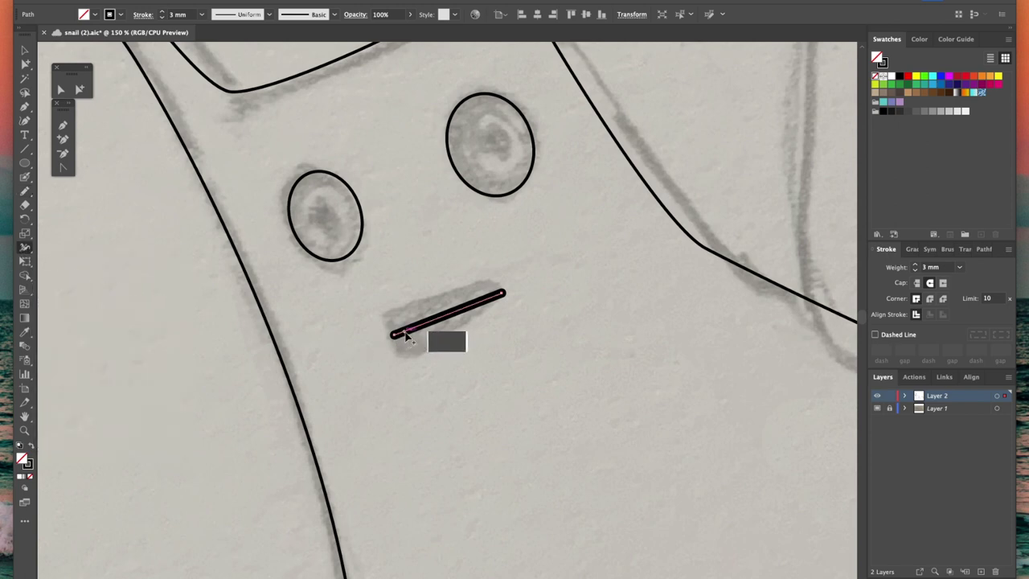
mouse_move(395, 335)
mouse_down()
mouse_move(412, 348)
mouse_move(404, 361)
mouse_up()
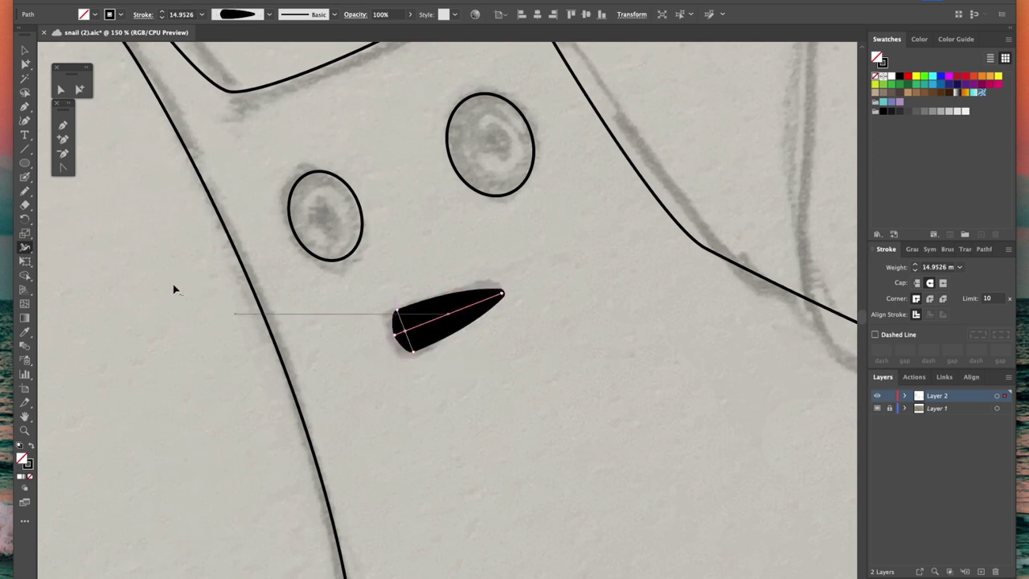
click(80, 89)
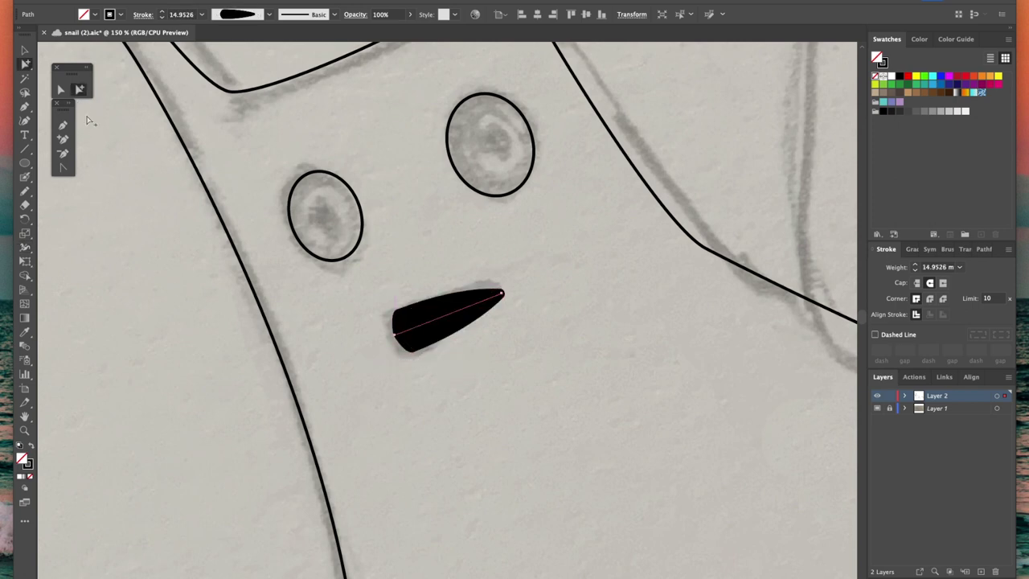
click(115, 185)
Fill both eyes with white and the snail's body with green #8fa357.
click(294, 172)
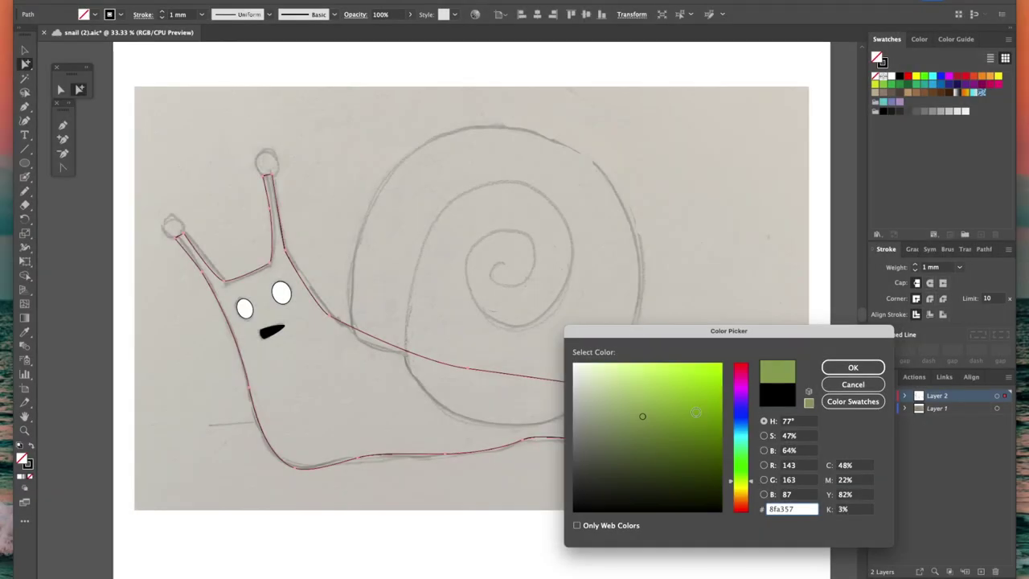
click(852, 366)
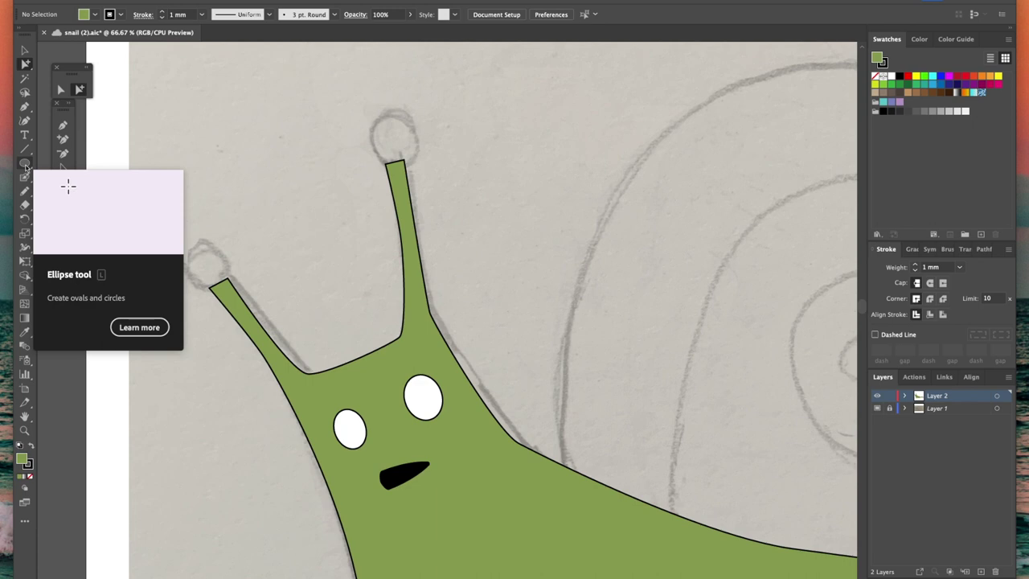
Draw a green circle about 121 pt in diameter and centre it over the front tentacle's sketched tip.
click(25, 164)
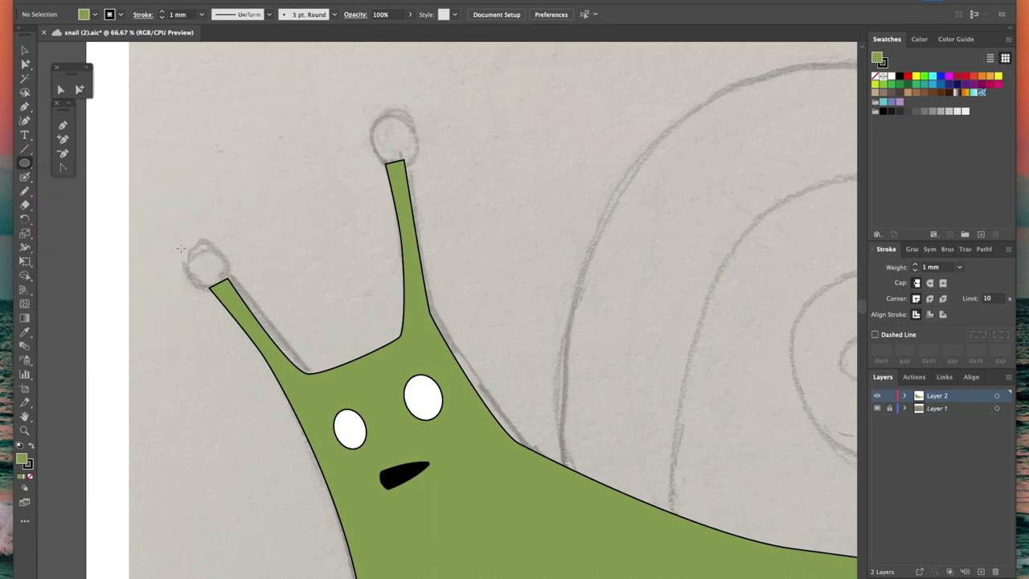
mouse_move(174, 243)
mouse_down()
mouse_move(234, 286)
mouse_move(233, 303)
mouse_up()
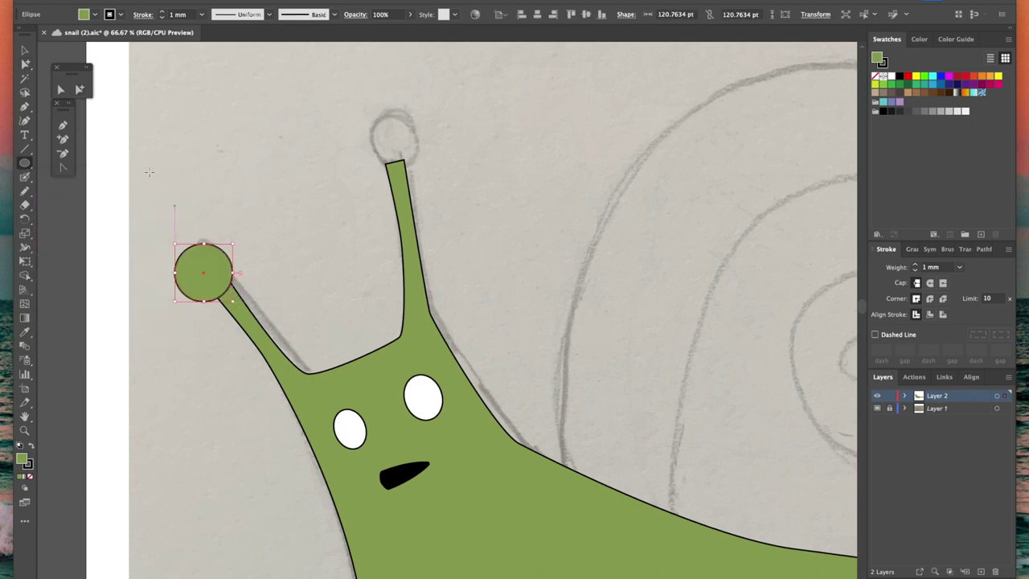
key(a)
drag(203, 272, 206, 267)
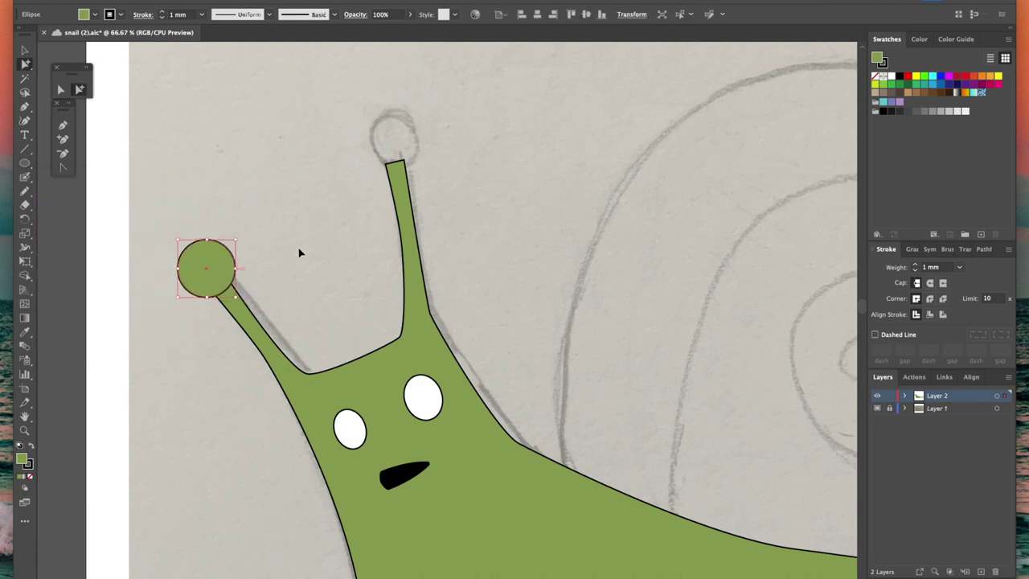
Place a copy of the tip circle on the rear tentacle and enlarge it by about 15% with Free Transform.
key(super+v)
drag(446, 313, 391, 152)
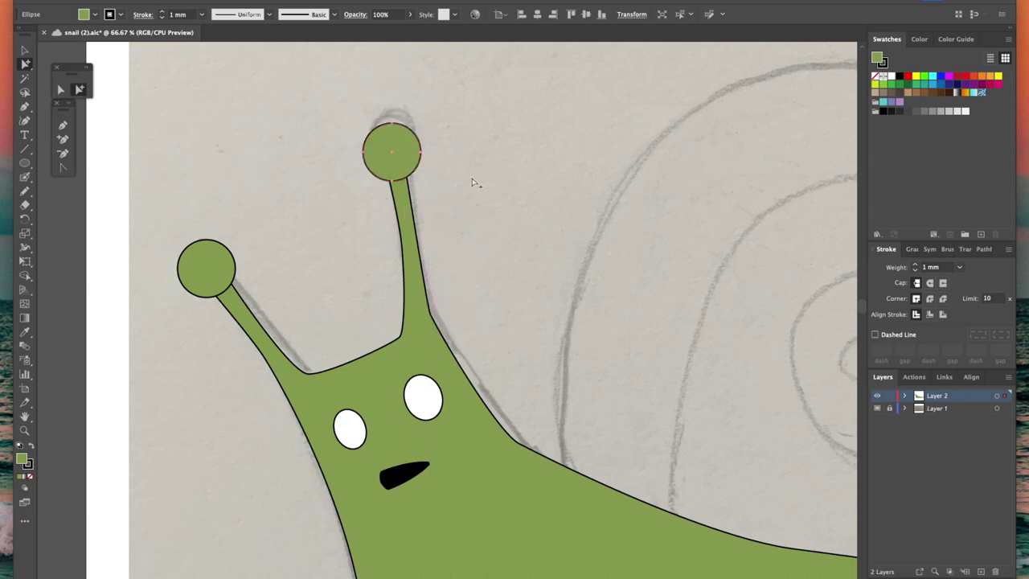
click(473, 183)
click(410, 165)
click(25, 261)
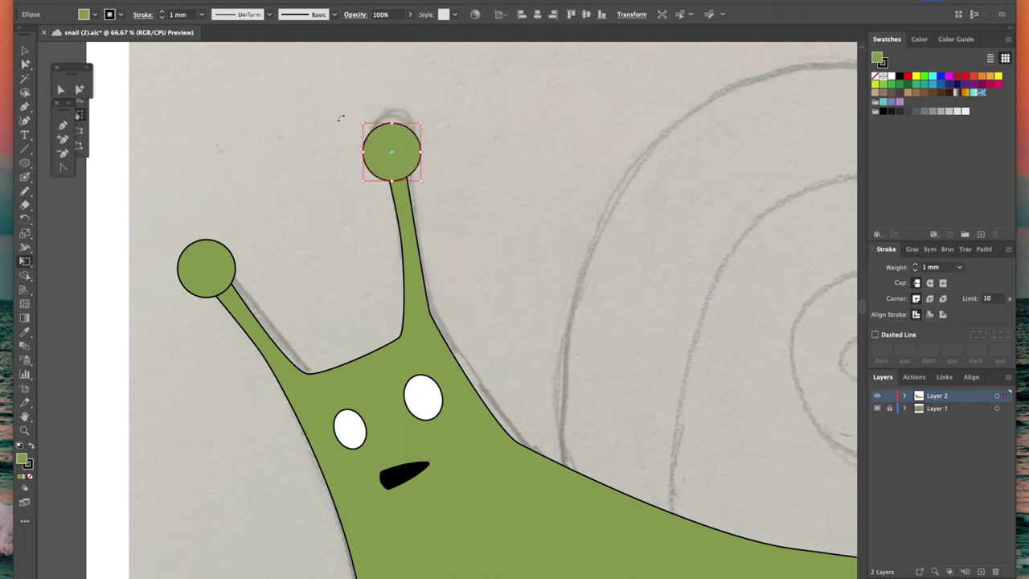
drag(421, 123, 426, 116)
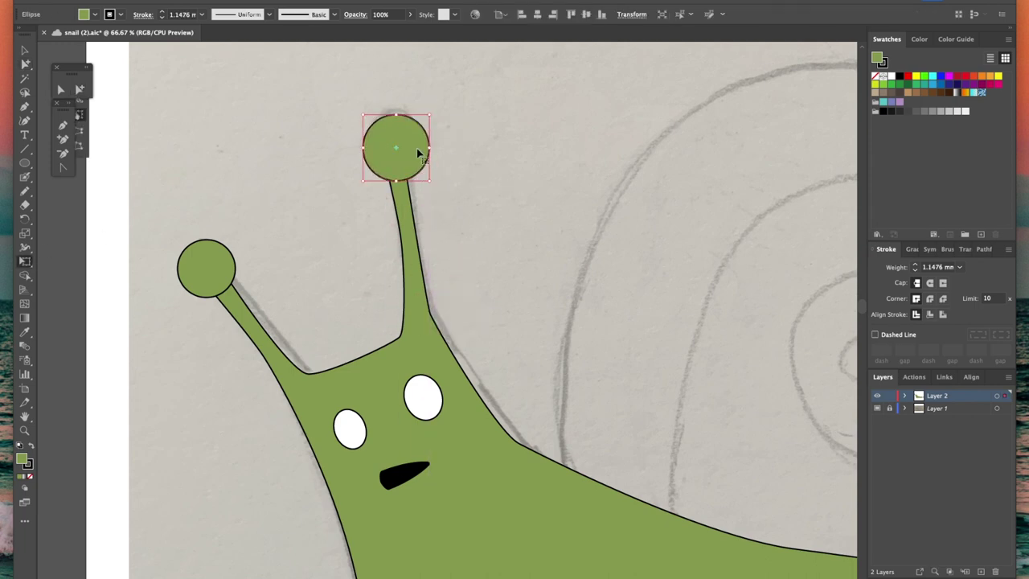
key(a)
click(201, 108)
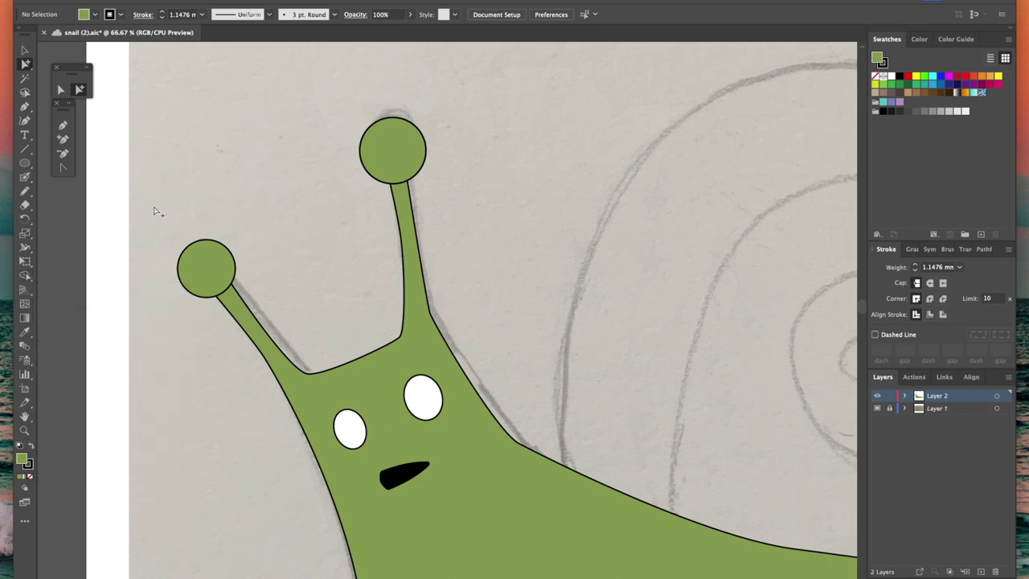
Merge both tentacle tip circles with the snail's body using the Shape Builder tool.
click(218, 251)
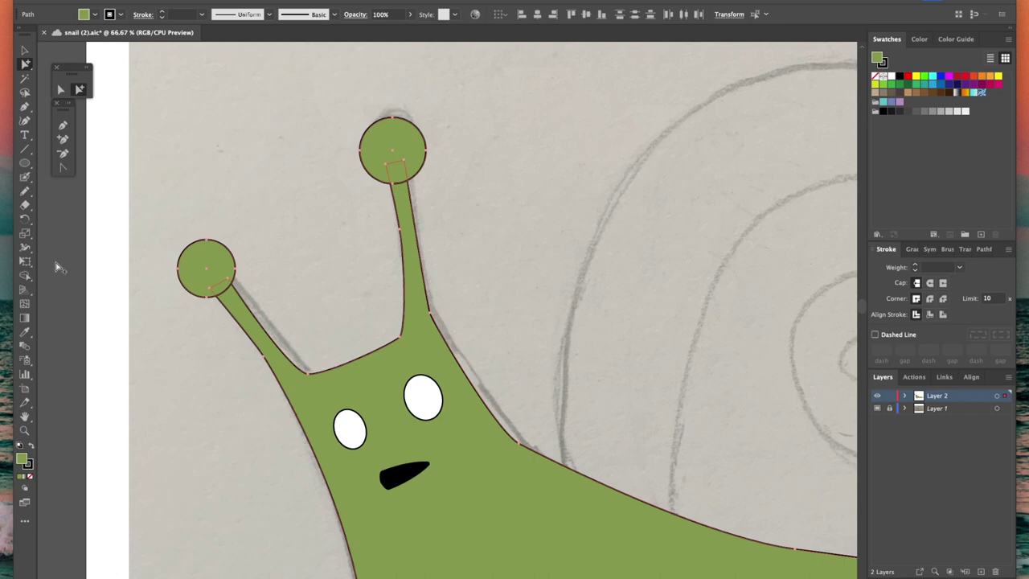
click(25, 275)
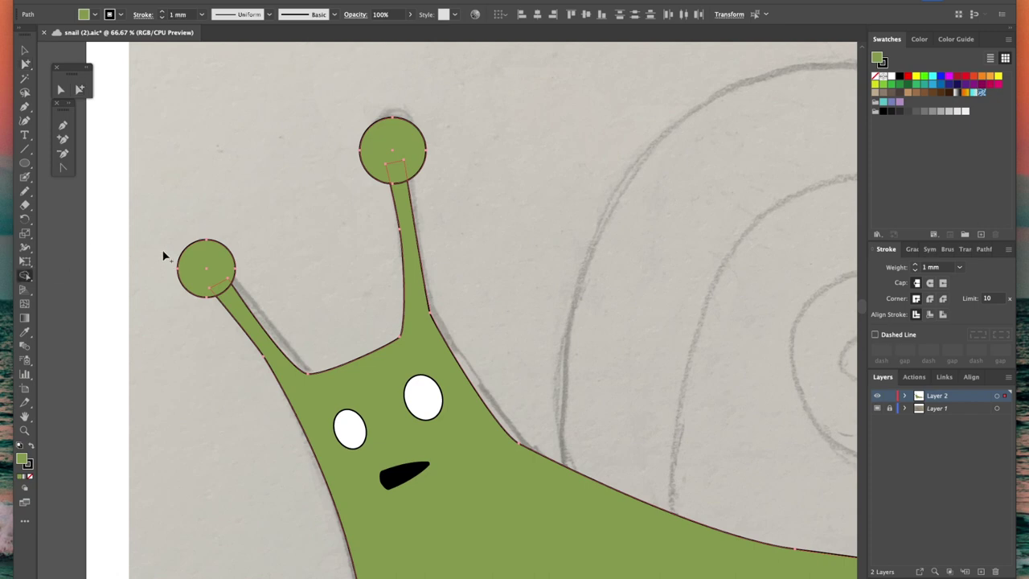
drag(227, 297, 335, 276)
mouse_move(412, 213)
mouse_down()
mouse_move(401, 143)
mouse_move(390, 147)
mouse_move(403, 172)
mouse_up()
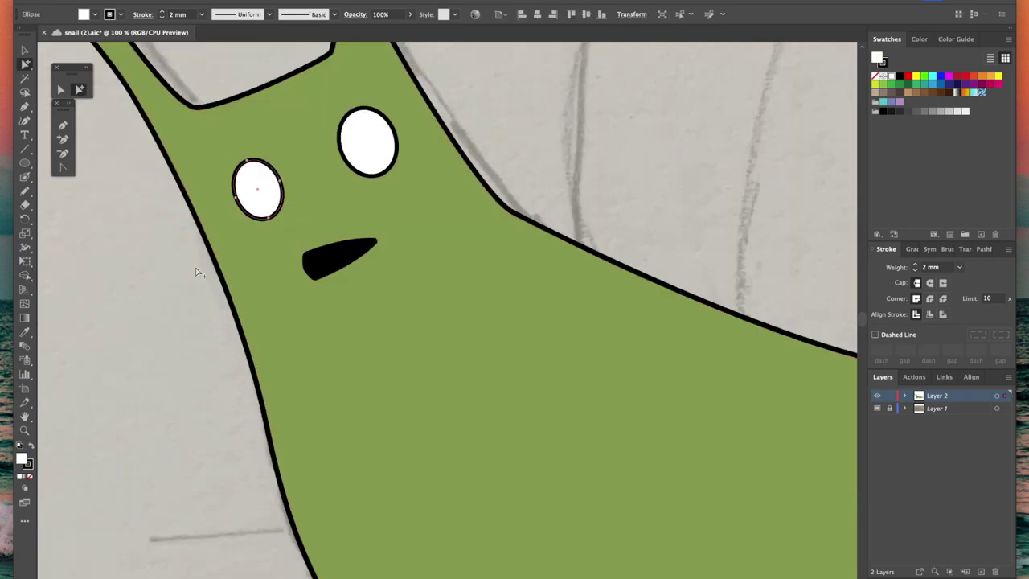
Thicken the lower outer edge of both eye outlines to about 5 mm with the Width tool.
key(shift+w)
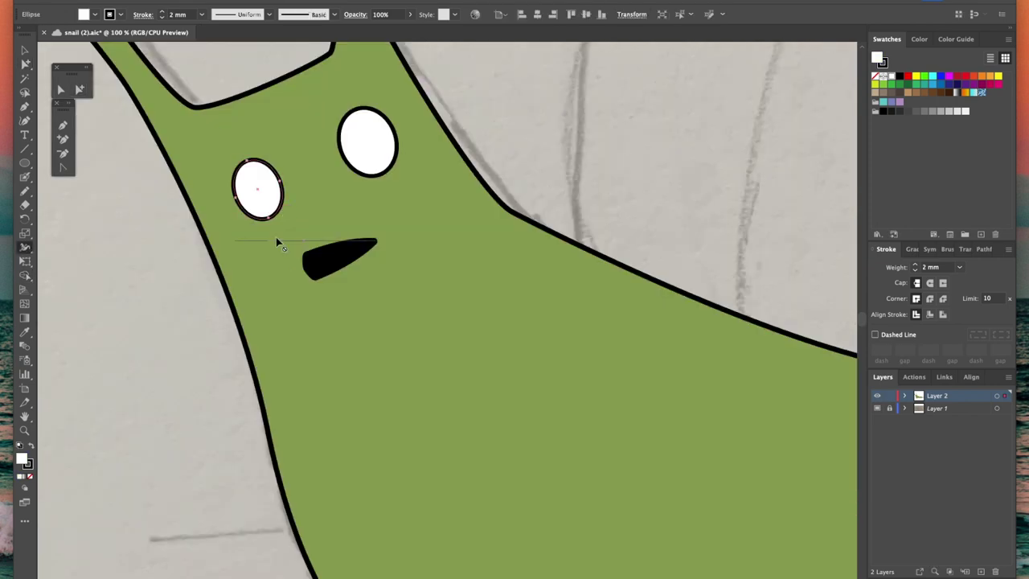
drag(279, 217, 288, 227)
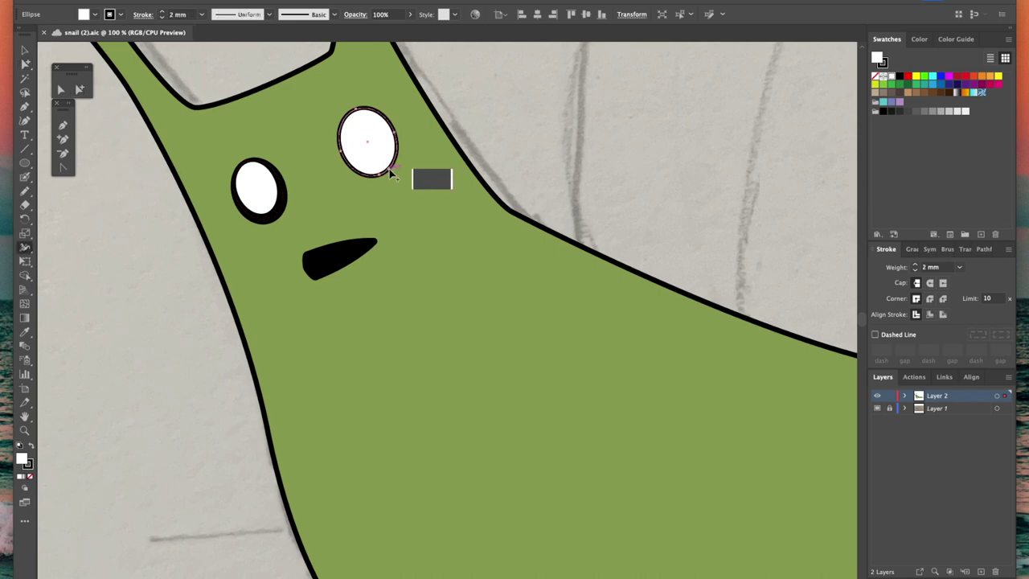
drag(392, 172, 395, 176)
click(79, 89)
click(110, 167)
Draw a pupil circle about 33 pt in diameter inside the front eye and fill it with black.
click(25, 162)
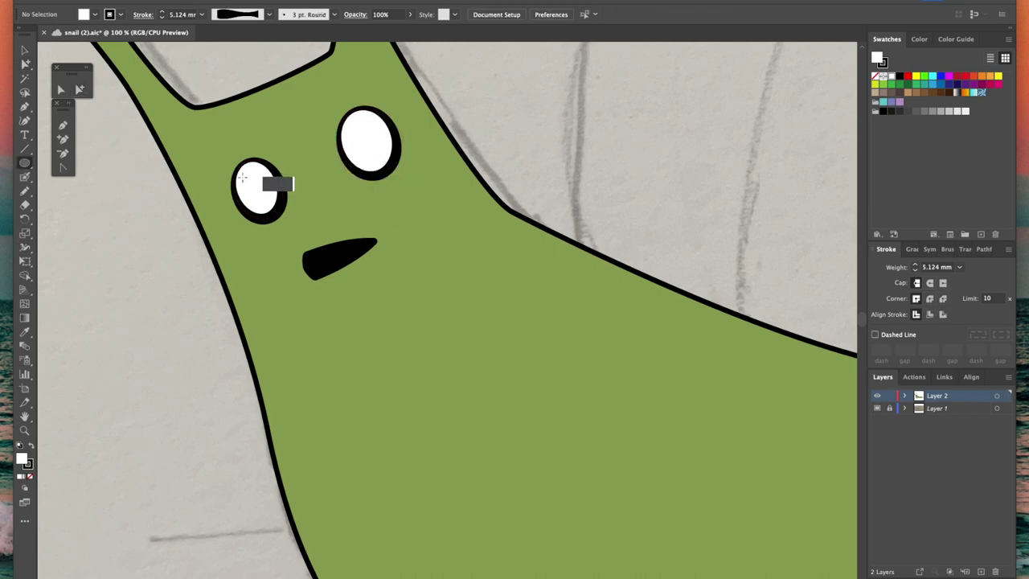
drag(247, 177, 269, 199)
click(900, 75)
click(79, 89)
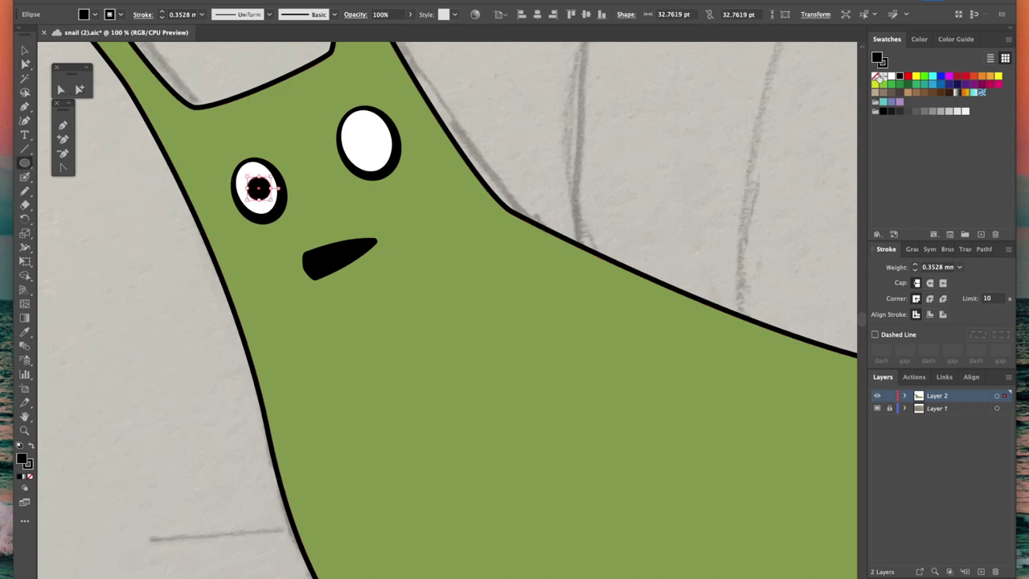
key(super+z)
key(super+z)
key(super+shift+z)
key(super+shift+z)
click(126, 225)
Draw an 18 pt white highlight circle without stroke over the pupil's upper edge and lower its opacity to 45%.
key(l)
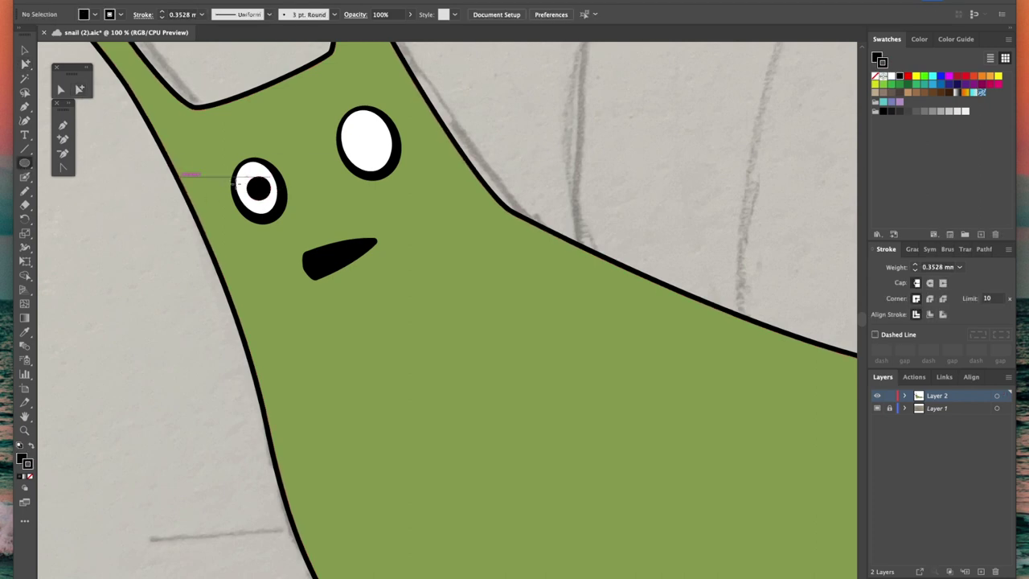
drag(243, 176, 257, 189)
click(875, 75)
click(877, 58)
click(892, 76)
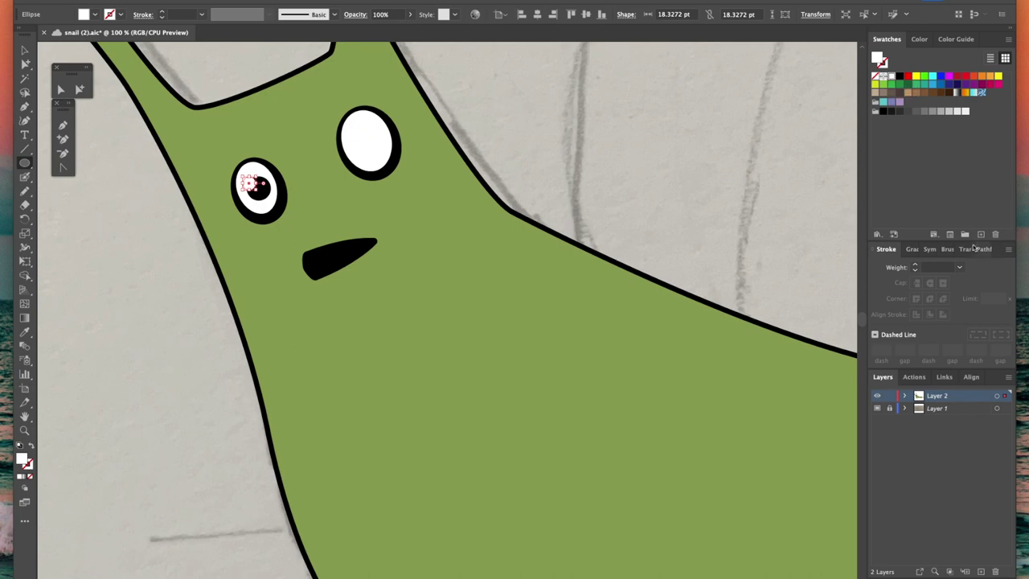
click(968, 248)
click(997, 267)
click(972, 282)
click(80, 90)
click(43, 231)
Copy the pupil and its highlight into the other eye and adjust the copy with Free Transform.
click(249, 183)
shift+click(261, 192)
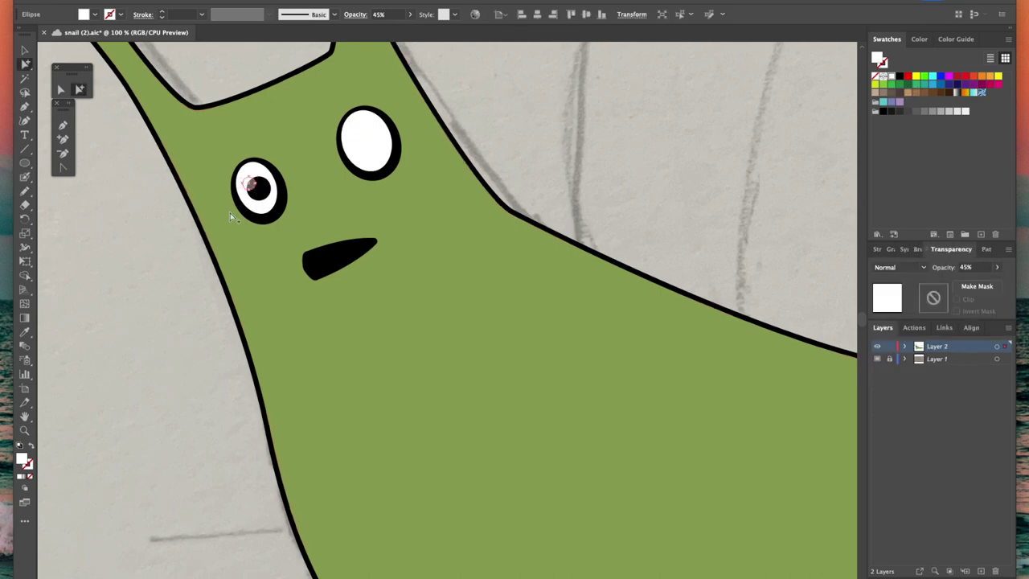
key(c)
key(super+v)
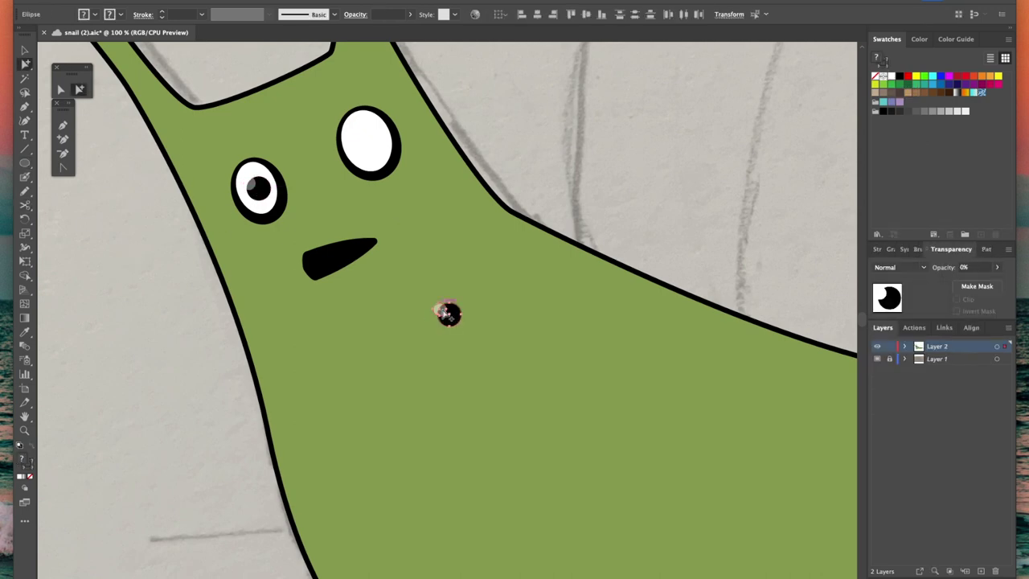
drag(449, 320, 381, 126)
click(25, 261)
click(80, 90)
click(124, 221)
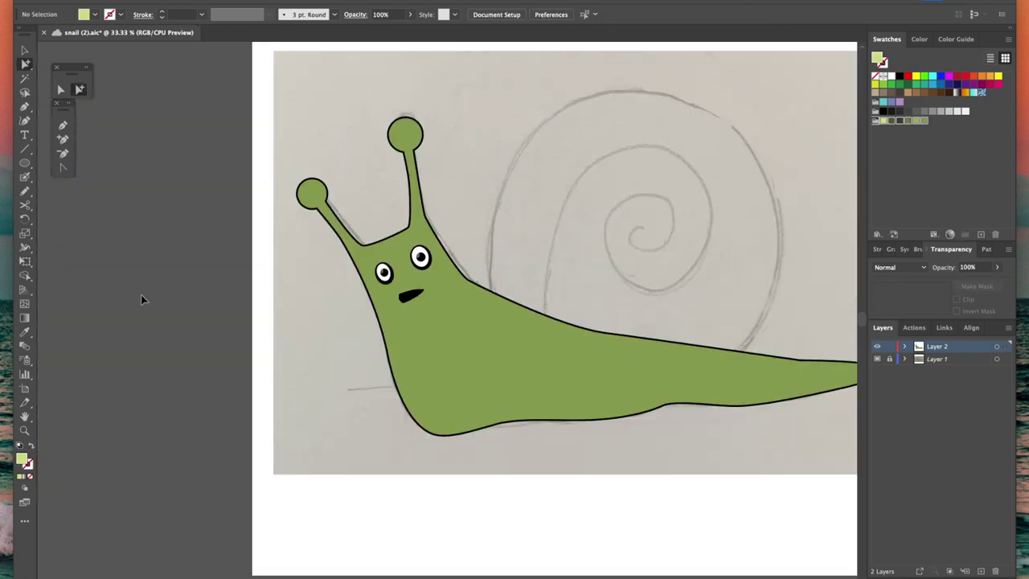
Draw a light green highlight circle without stroke in each tentacle tip, about 54 pt on the front one.
key(super+1)
drag(141, 221, 286, 546)
key(l)
mouse_move(142, 251)
mouse_down()
mouse_move(180, 290)
mouse_move(175, 274)
mouse_up()
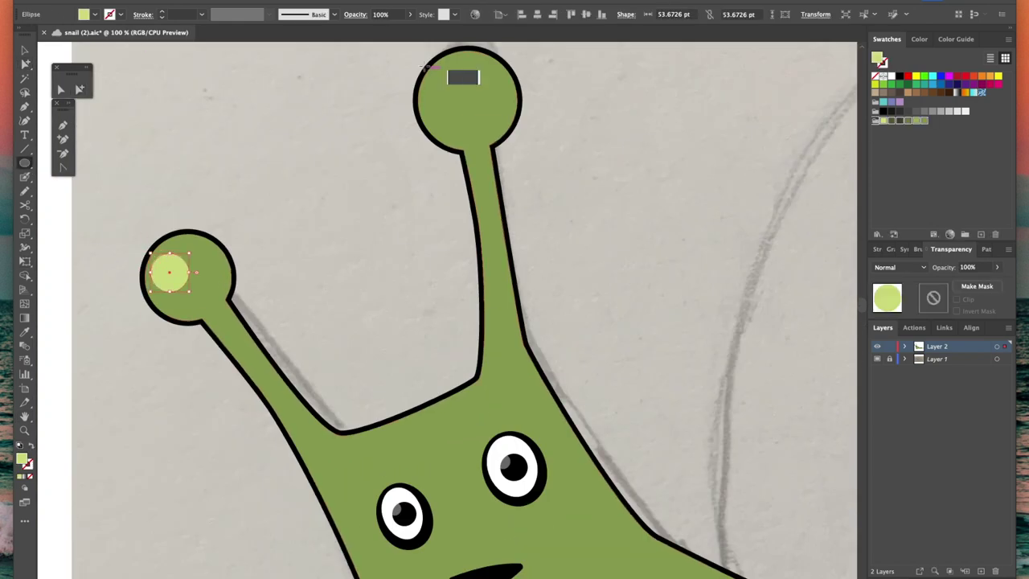
drag(426, 69, 476, 119)
super+click(142, 118)
Draw a dark green ellipse behind the front eye as shading and duplicate it behind the other eye.
key(super+minus)
key(super+minus)
key(super+minus)
key(super+minus)
key(l)
key(ctrl+1)
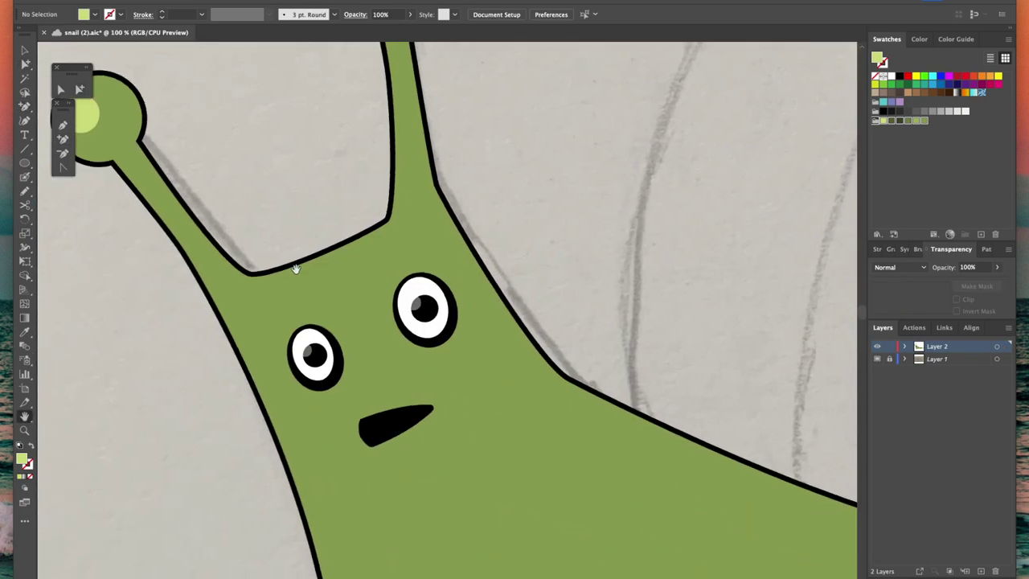
scroll(390, 434, up, 1)
mouse_move(272, 447)
mouse_down()
mouse_move(355, 351)
mouse_move(345, 338)
mouse_up()
click(79, 89)
key(super+[)
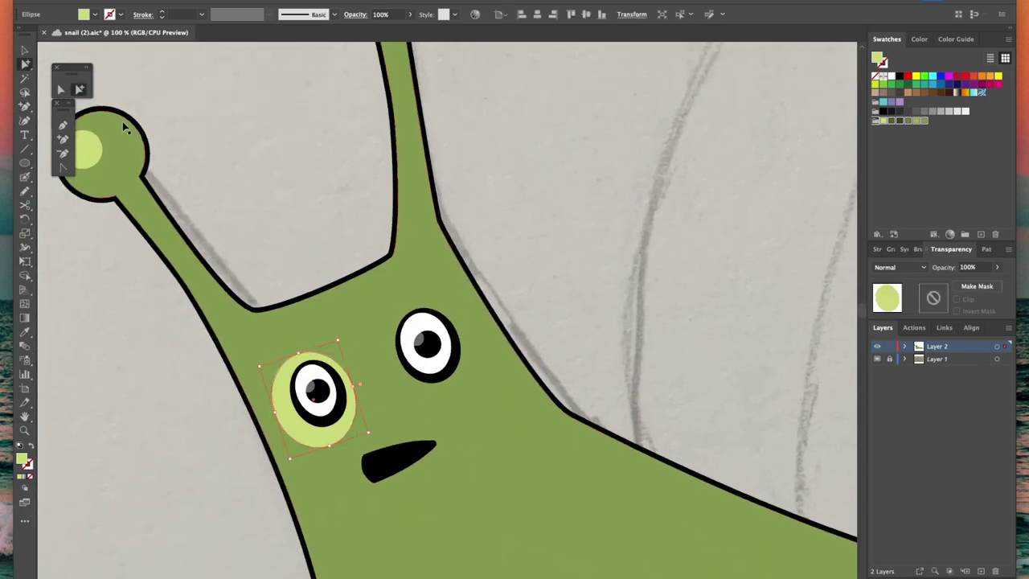
click(908, 120)
mouse_move(316, 440)
alt+mouse_down()
mouse_move(437, 374)
mouse_move(442, 387)
alt+mouse_up()
key(super+shift+a)
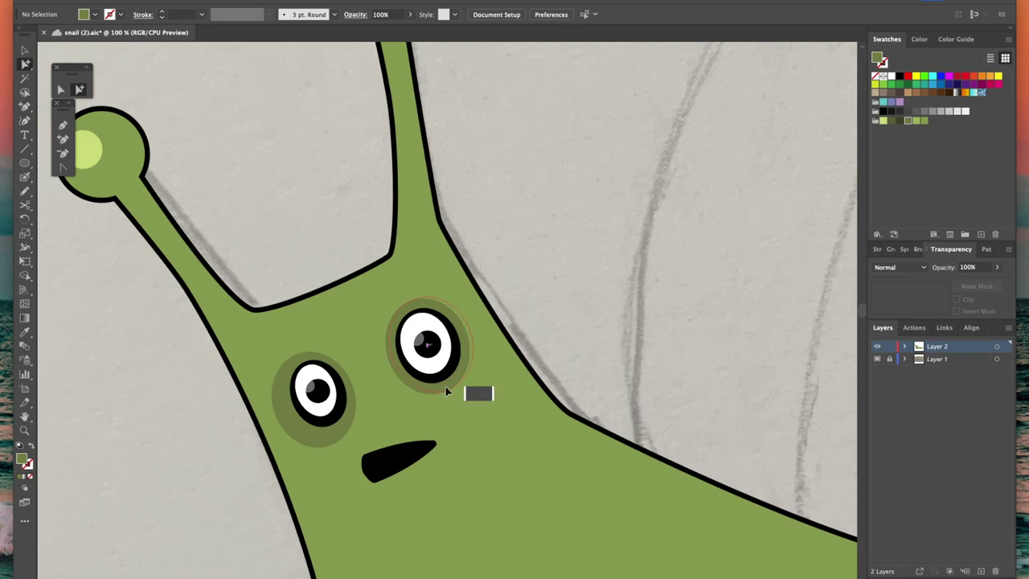
Draw dark green Pencil shading across the head between the tentacles and trim its overhang with Shape Builder.
click(25, 191)
drag(308, 431, 349, 414)
key(super+z)
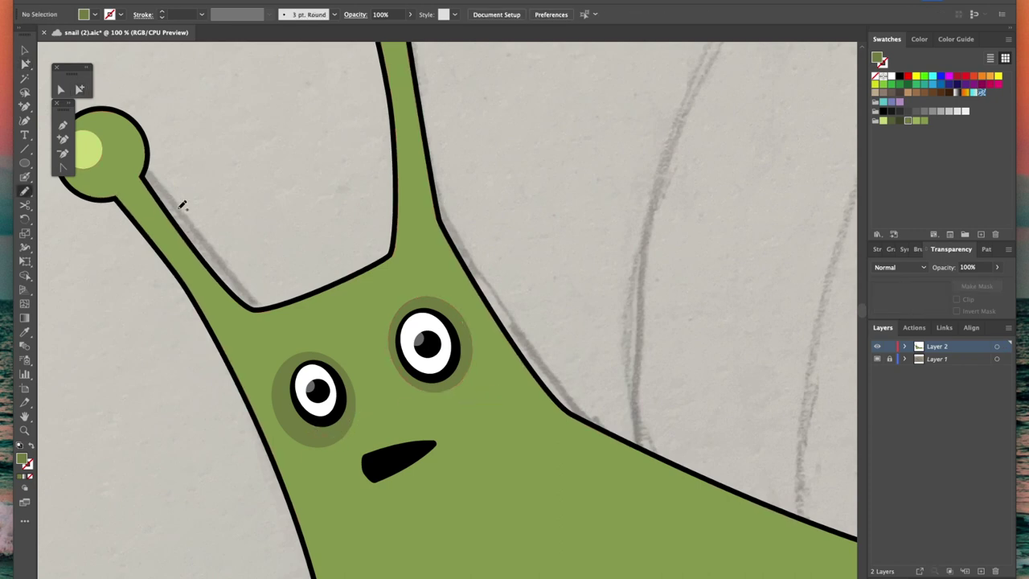
mouse_move(274, 330)
mouse_down()
mouse_move(247, 287)
mouse_move(252, 307)
mouse_up()
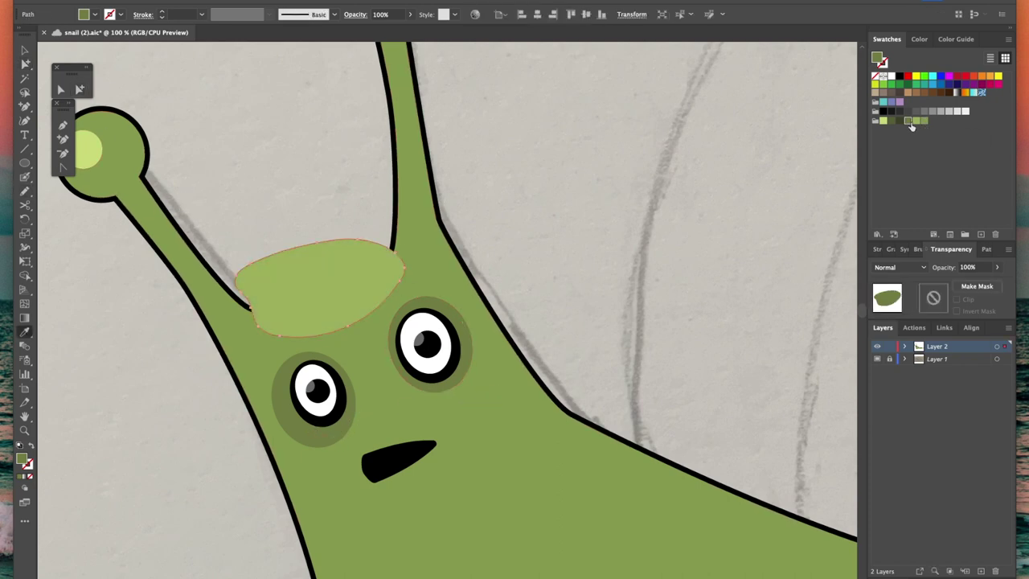
key(a)
key(shift+m)
alt+click(281, 273)
key(a)
click(268, 181)
key(super+minus)
key(super+minus)
key(super+minus)
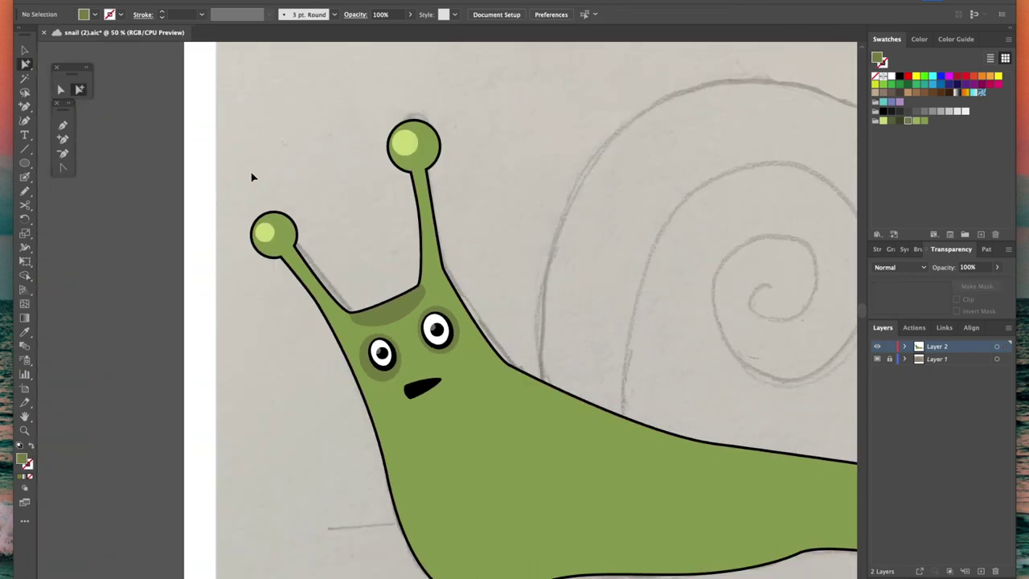
Add wavy dark green Pencil shading along the snail's belly edge.
key(n)
mouse_move(354, 448)
mouse_down()
mouse_move(434, 430)
mouse_move(633, 421)
mouse_move(346, 460)
mouse_up()
key(ctrl+s)
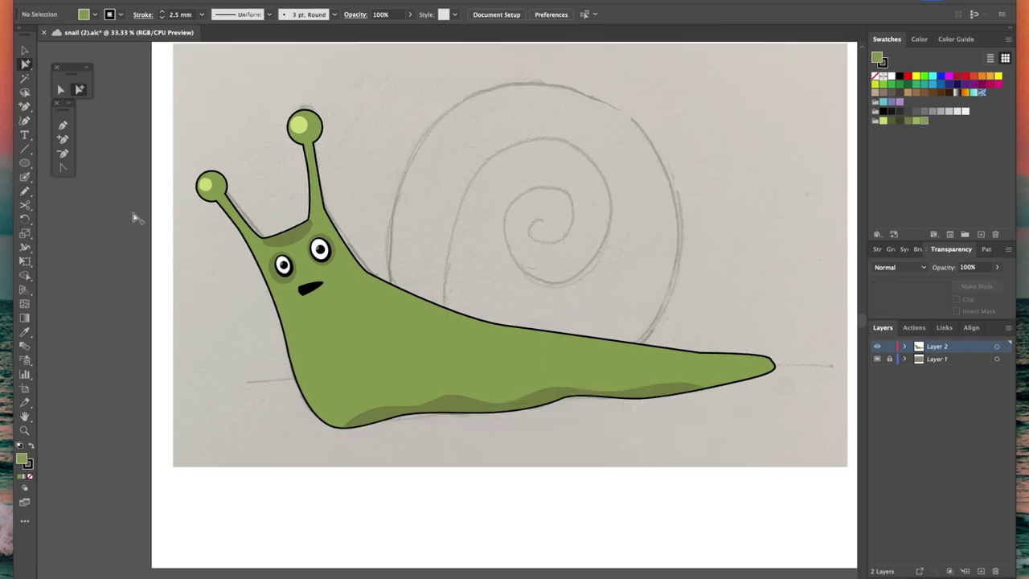
Draw a strokeless shading shape along the front of the neck, trim it to the body with Shape Builder and fill it dark green.
key(n)
drag(326, 415, 320, 417)
click(883, 63)
click(876, 76)
click(79, 90)
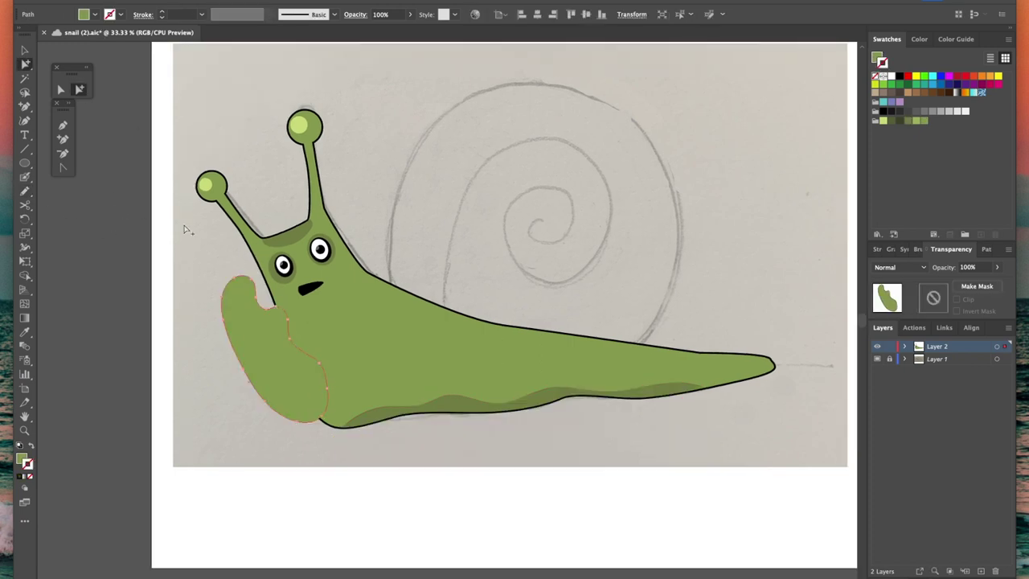
shift+click(362, 338)
click(25, 276)
alt+click(249, 342)
click(79, 89)
click(306, 362)
click(908, 120)
click(194, 265)
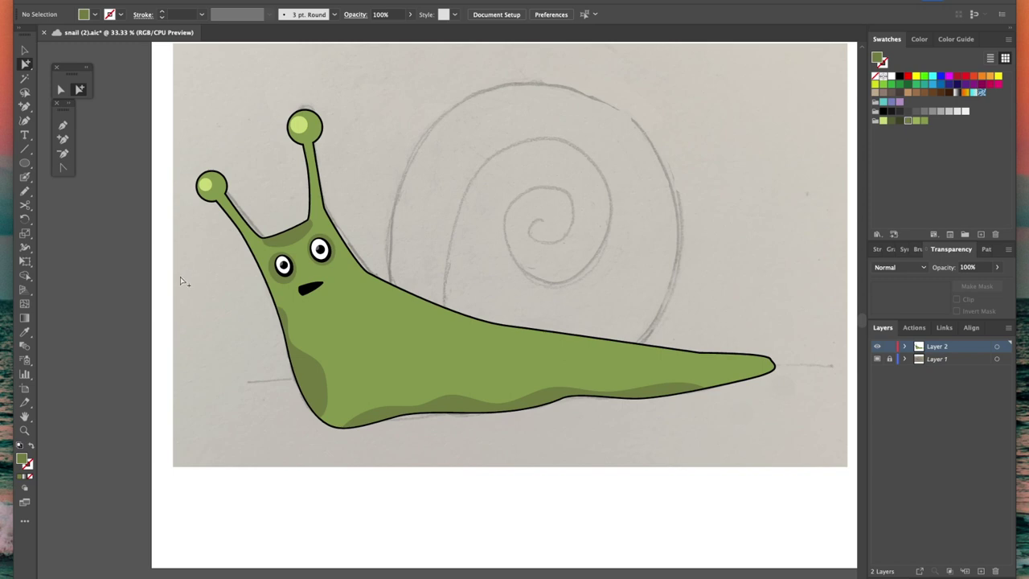
Lower the body's opacity to 34% and draw a strokeless Pencil shape over the area beneath the sketched shell.
click(354, 338)
click(997, 267)
drag(999, 283, 967, 283)
click(145, 359)
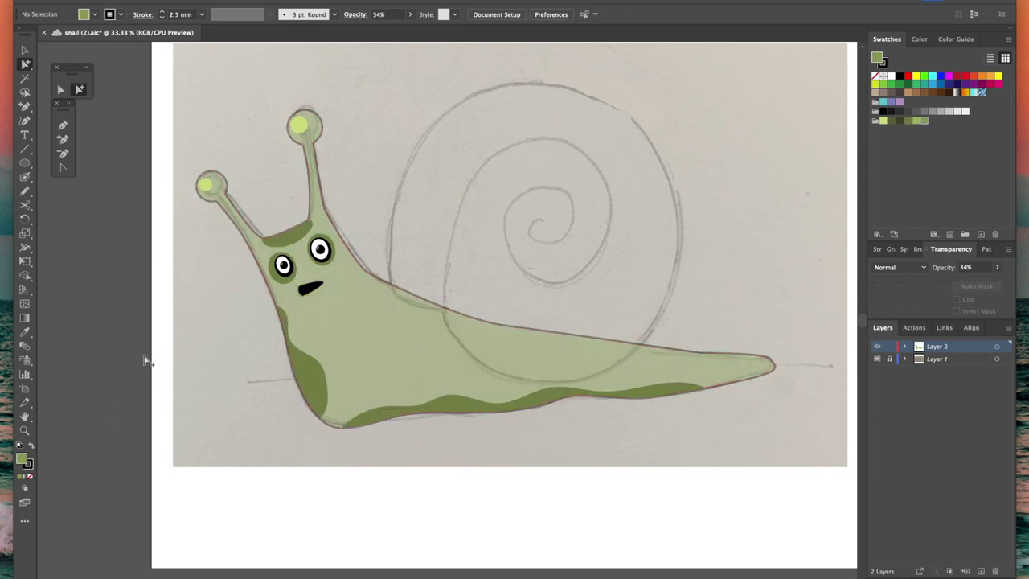
key(n)
drag(475, 370, 404, 267)
click(78, 90)
key(/)
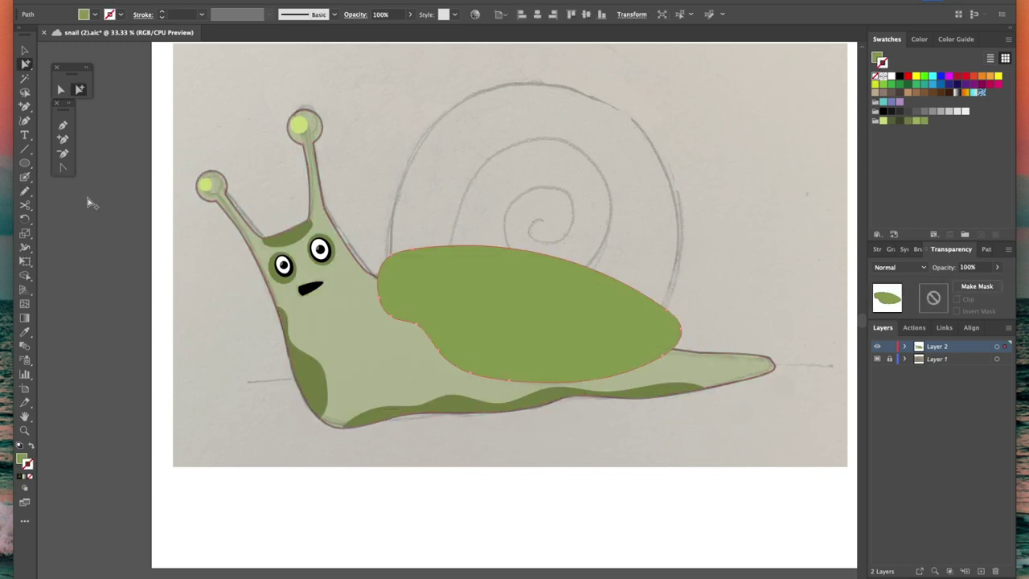
Restore the body's opacity to 100% and trim the shell shadow to the body outline with Shape Builder.
click(338, 338)
drag(997, 267, 1000, 283)
shift+click(482, 282)
click(25, 276)
alt+click(382, 273)
Fill the shell shadow with the dark green sampled from the head shading using the Eyedropper.
key(i)
super+click(382, 272)
super+click(411, 330)
click(283, 236)
super+click(131, 152)
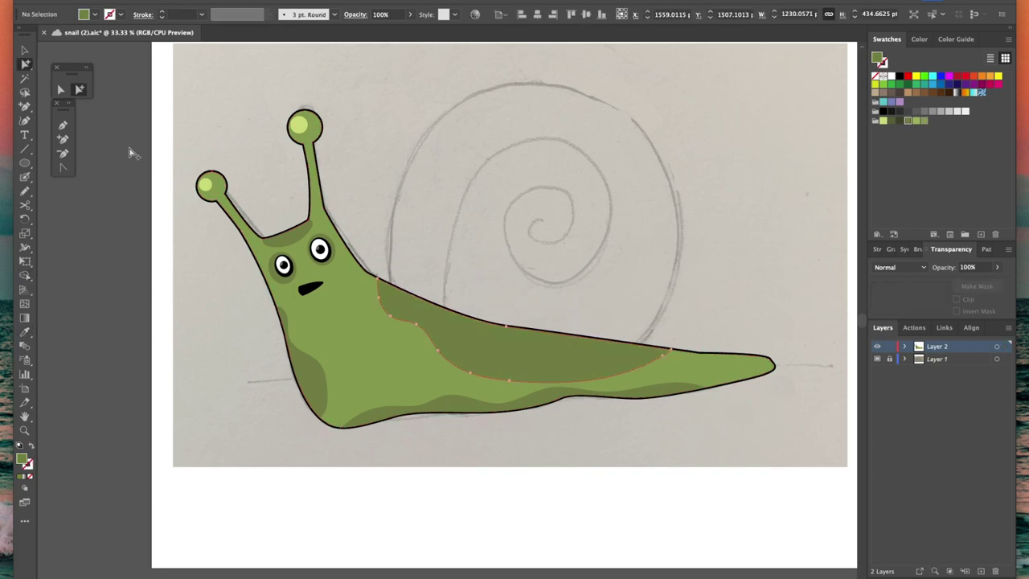
Draw a second, darker green band of wavy shading along the belly edge and trim it to the body with Shape Builder.
click(25, 191)
mouse_move(359, 433)
mouse_down()
mouse_move(560, 405)
mouse_move(360, 433)
mouse_up()
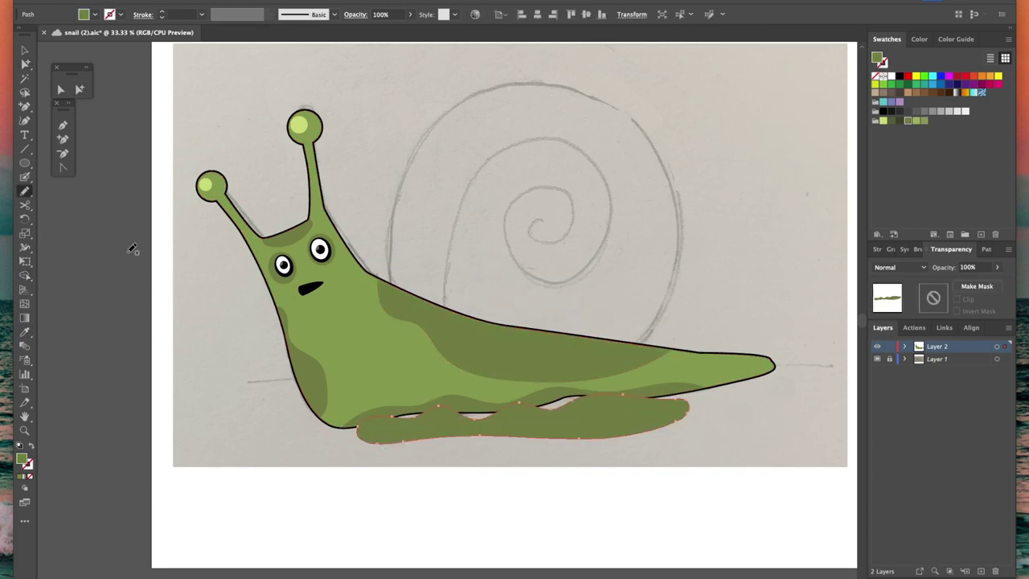
click(79, 89)
shift+click(322, 376)
click(25, 276)
alt+click(482, 428)
click(79, 89)
click(122, 155)
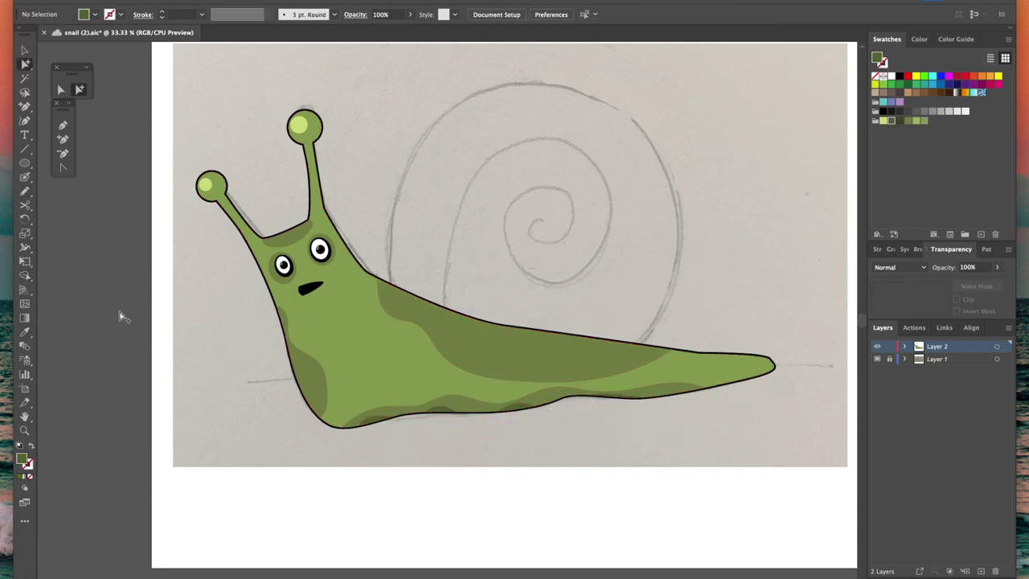
Draw a wavy highlight patch down the snail's neck and chest with the Pencil, fill it with light green and nudge it into place.
key(n)
drag(436, 367, 306, 310)
click(924, 121)
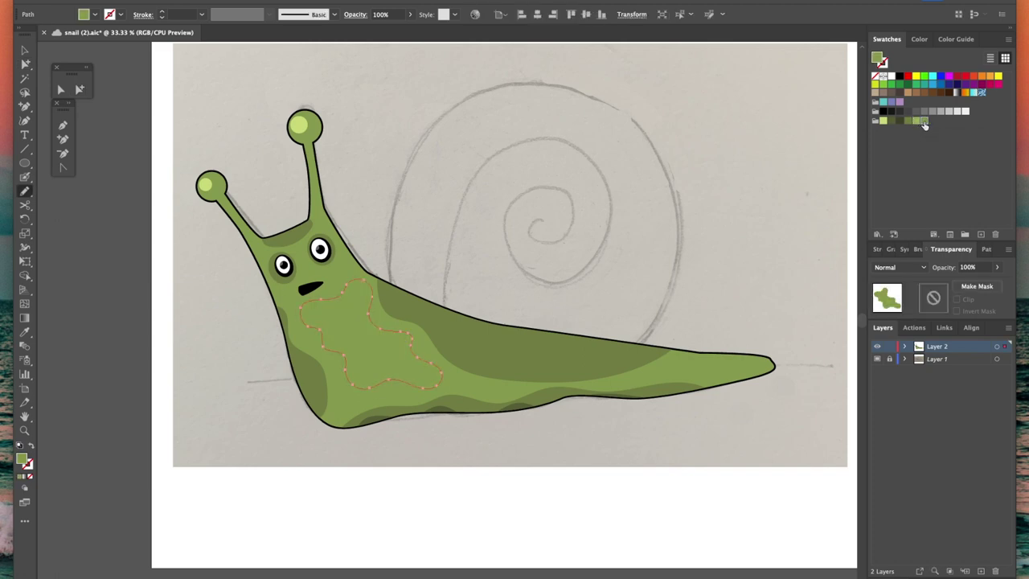
click(916, 120)
click(79, 90)
click(92, 120)
drag(392, 336, 390, 342)
click(133, 393)
Scatter small round dark green spots over the head and body using the Ellipse and Blob Brush tools.
click(25, 163)
click(908, 121)
drag(341, 262, 350, 271)
super+click(120, 167)
drag(25, 177, 88, 195)
click(332, 371)
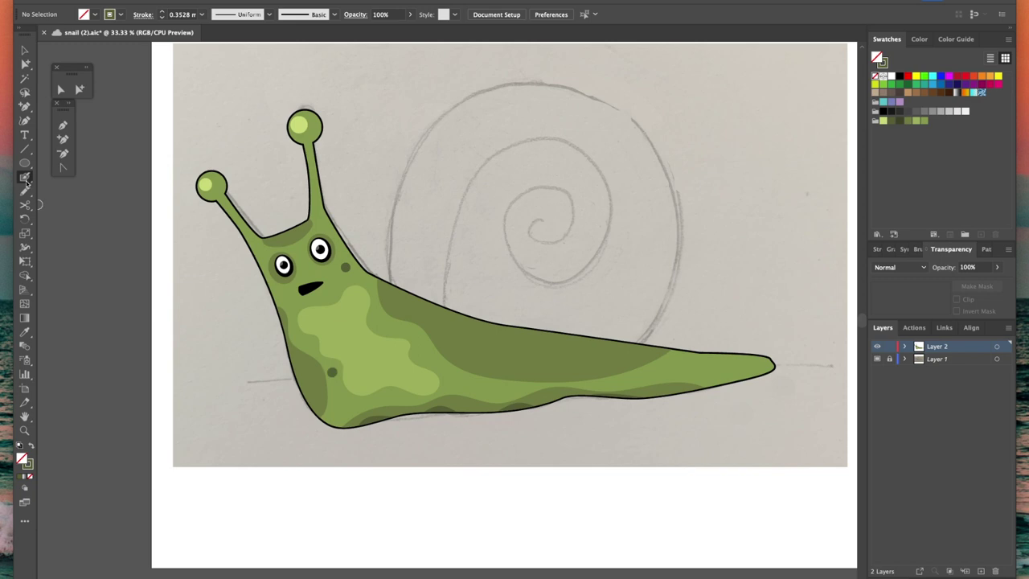
double_click(25, 178)
click(619, 391)
click(79, 90)
key(super+1)
drag(96, 338, 387, 438)
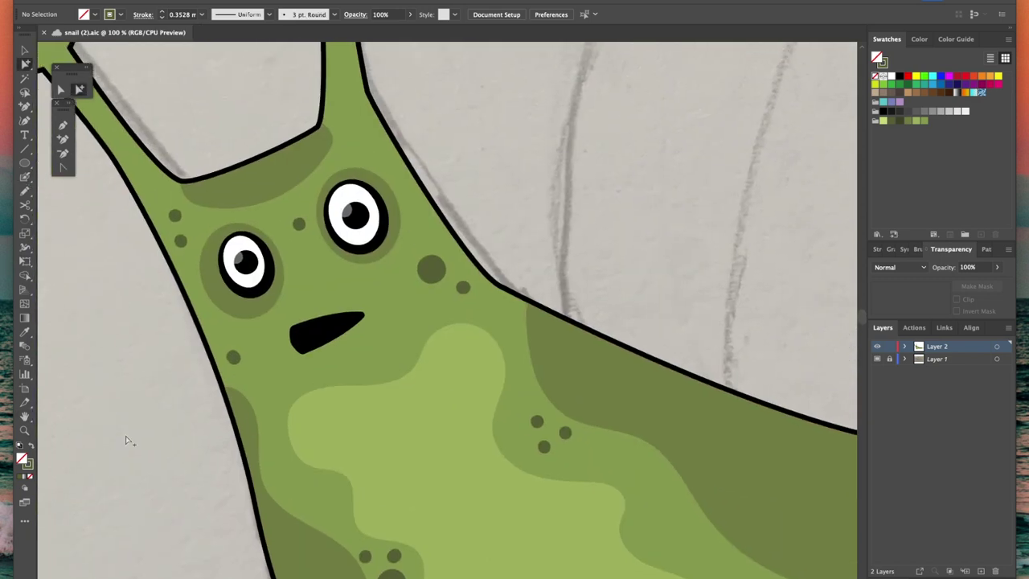
Draw a black curved Pencil line beneath the snail's smaller eye and thicken its middle with the Width tool.
click(28, 464)
click(886, 39)
click(900, 75)
click(25, 191)
mouse_move(226, 302)
mouse_down()
mouse_move(281, 278)
mouse_move(276, 313)
mouse_up()
click(879, 249)
click(25, 248)
click(79, 89)
click(124, 108)
Add a matching black curved line beneath the larger eye, thickened in the middle with the Width tool.
click(25, 191)
mouse_move(340, 255)
mouse_down()
mouse_move(401, 234)
mouse_move(388, 265)
mouse_up()
click(25, 248)
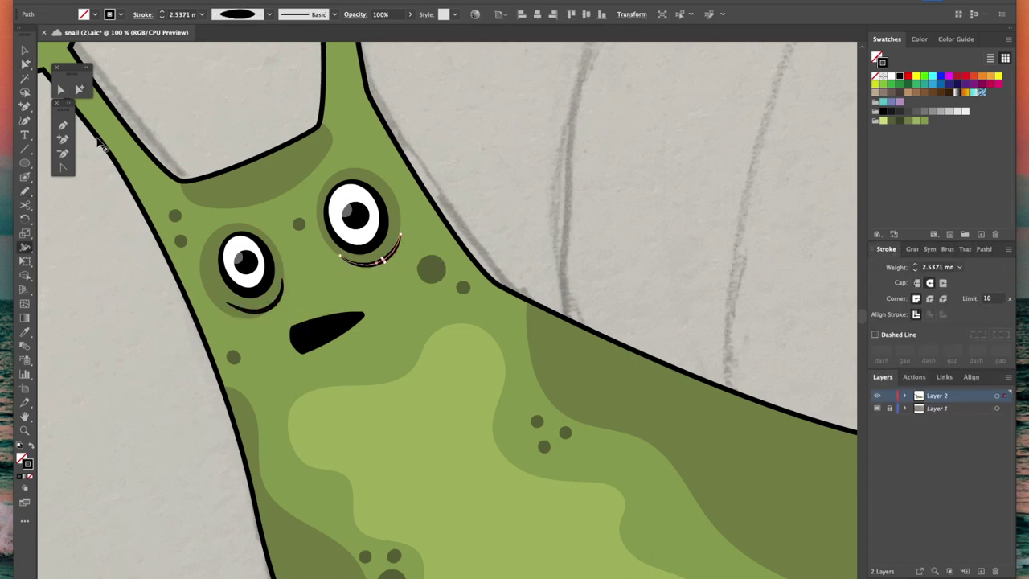
click(79, 89)
click(105, 193)
Draw a short black crease above the smaller eye and swell its middle with the Width tool.
click(25, 192)
mouse_move(199, 249)
mouse_down()
mouse_move(215, 230)
mouse_move(210, 242)
mouse_up()
click(24, 247)
click(79, 89)
click(111, 215)
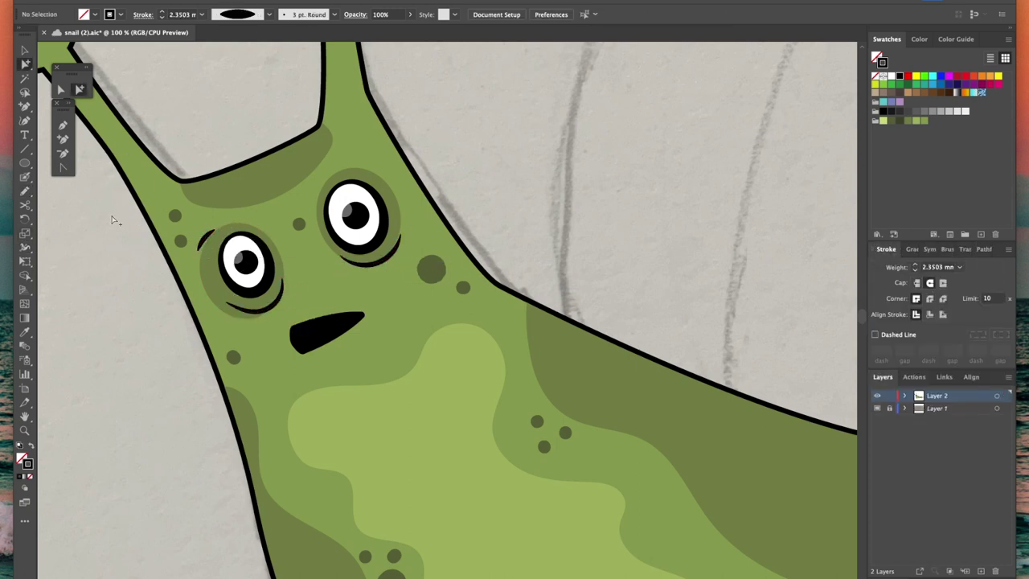
With the body layer hidden and locked, draw an ellipse over the sketched shell on a new layer and fit it with Free Transform.
key(ctrl+minus)
key(ctrl+minus)
key(ctrl+minus)
key(ctrl+minus)
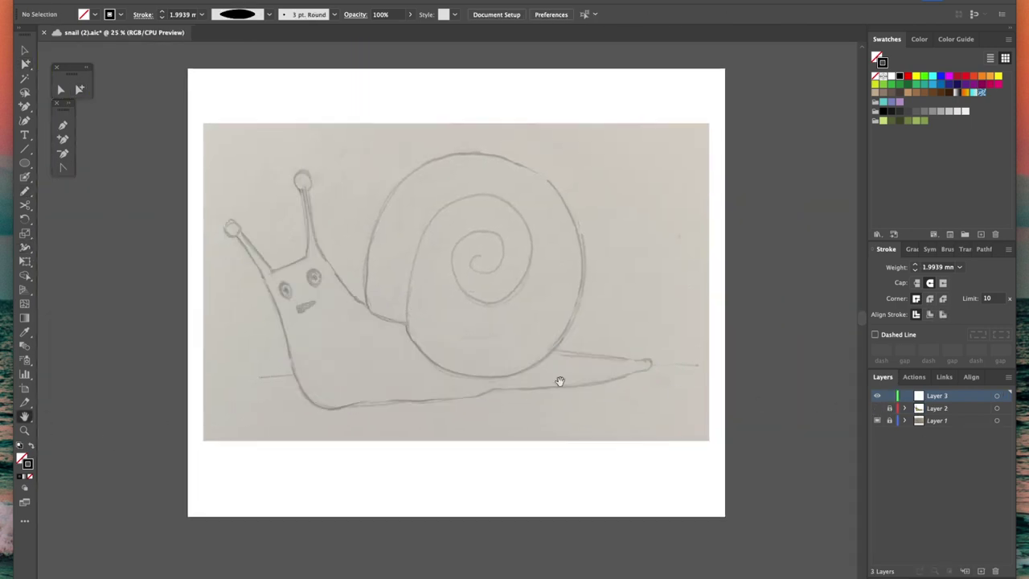
drag(362, 145, 583, 381)
key(e)
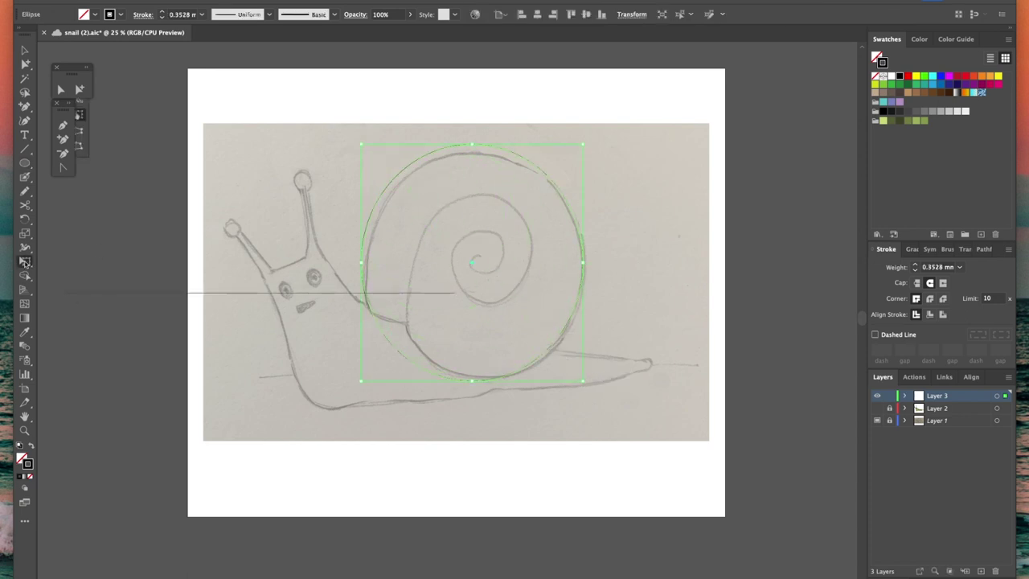
drag(471, 145, 472, 152)
drag(362, 266, 366, 266)
click(79, 89)
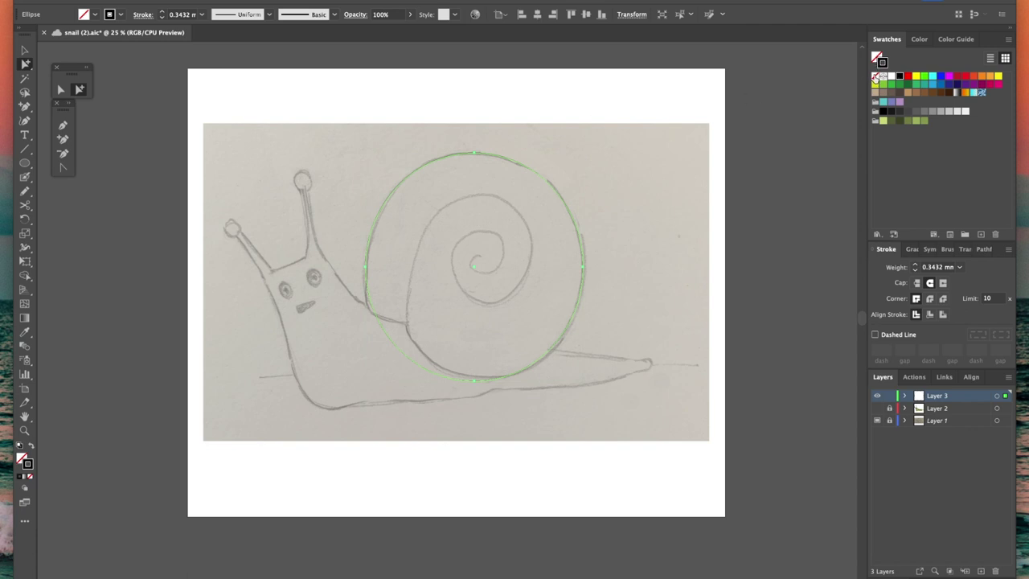
Fill the shell ellipse with the darkest green swatch and lower its opacity to 47%.
click(900, 121)
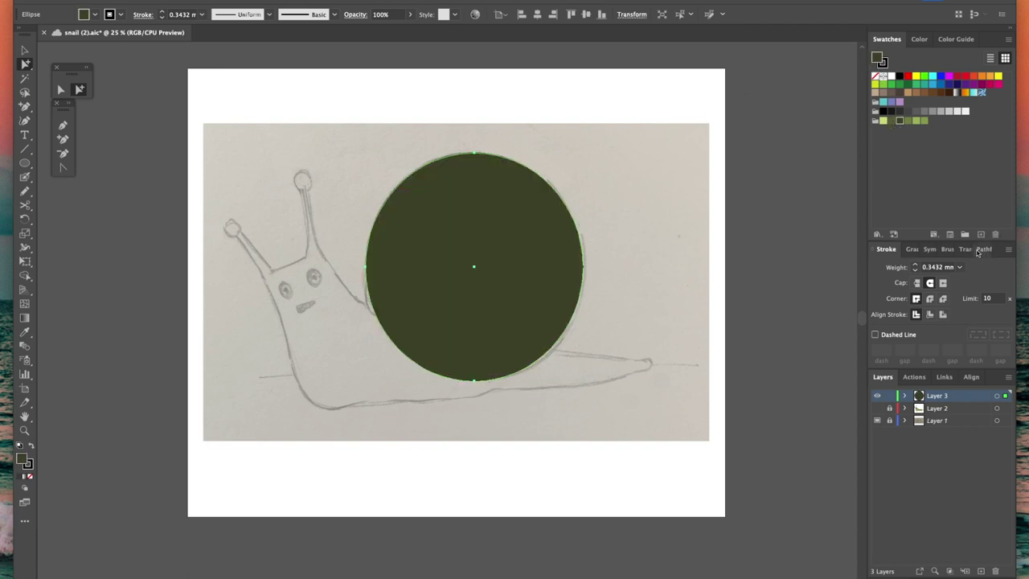
click(966, 249)
click(997, 267)
drag(997, 283, 973, 284)
Draw a closed Pencil shape along the sketched body line, covering the part of the ellipse that extends past the shell's lower edge.
key(n)
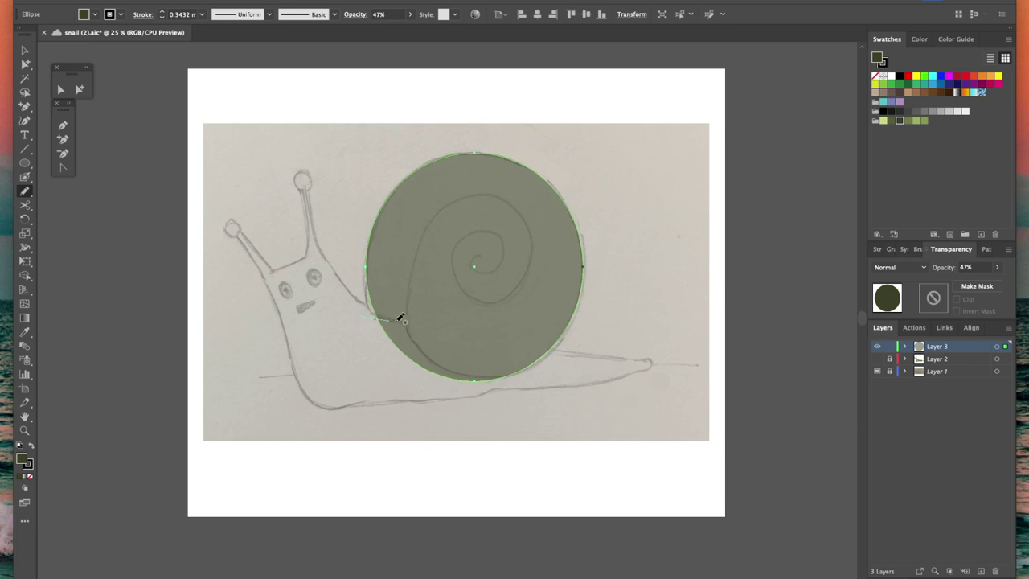
drag(410, 324, 423, 346)
drag(359, 323, 361, 307)
key(a)
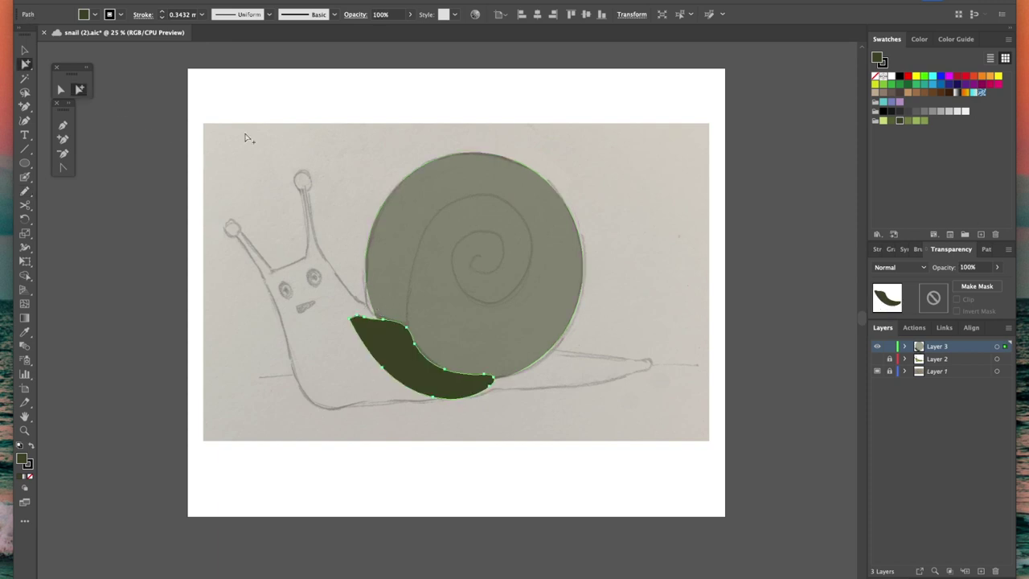
Restore the shell ellipse's opacity to 100% and cut away the overlapping Pencil shape with Shape Builder.
click(494, 181)
click(998, 267)
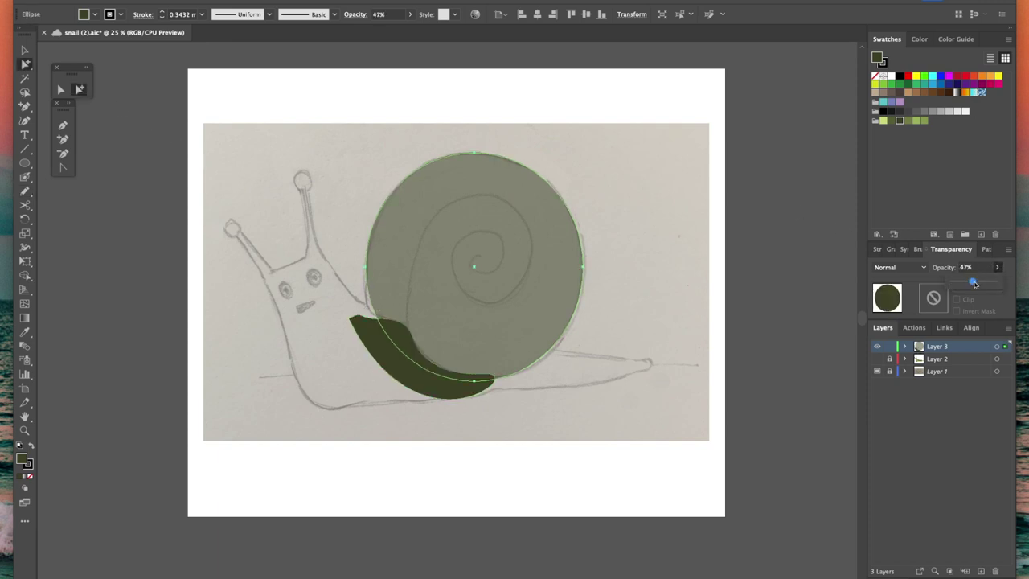
drag(975, 284, 1002, 284)
click(464, 335)
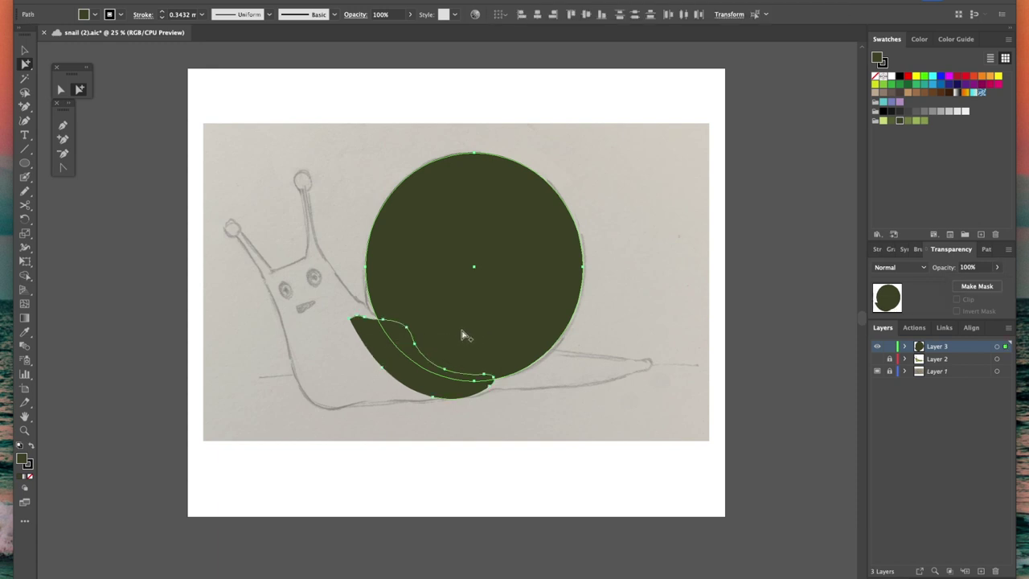
click(27, 277)
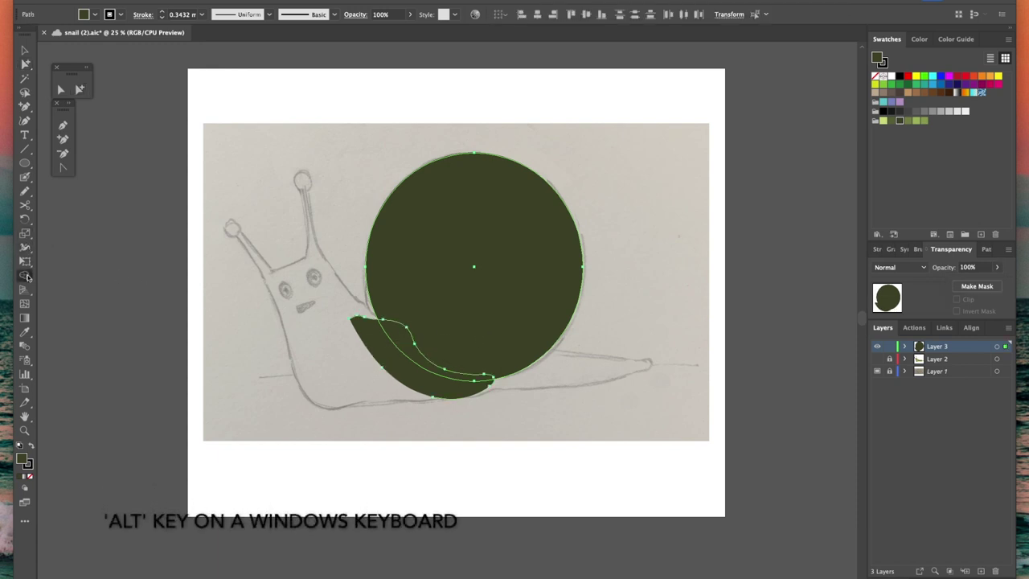
alt+click(396, 373)
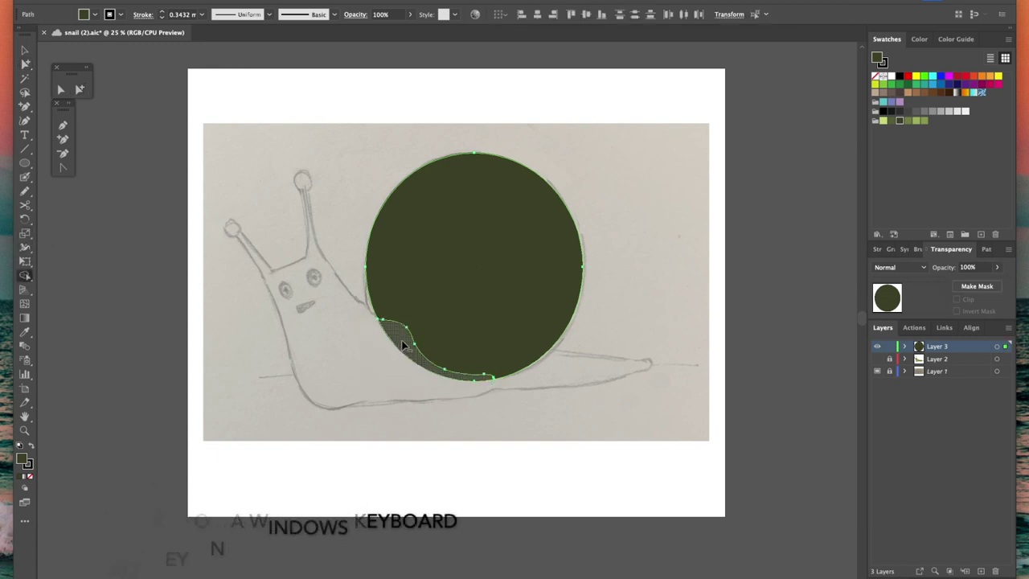
click(80, 90)
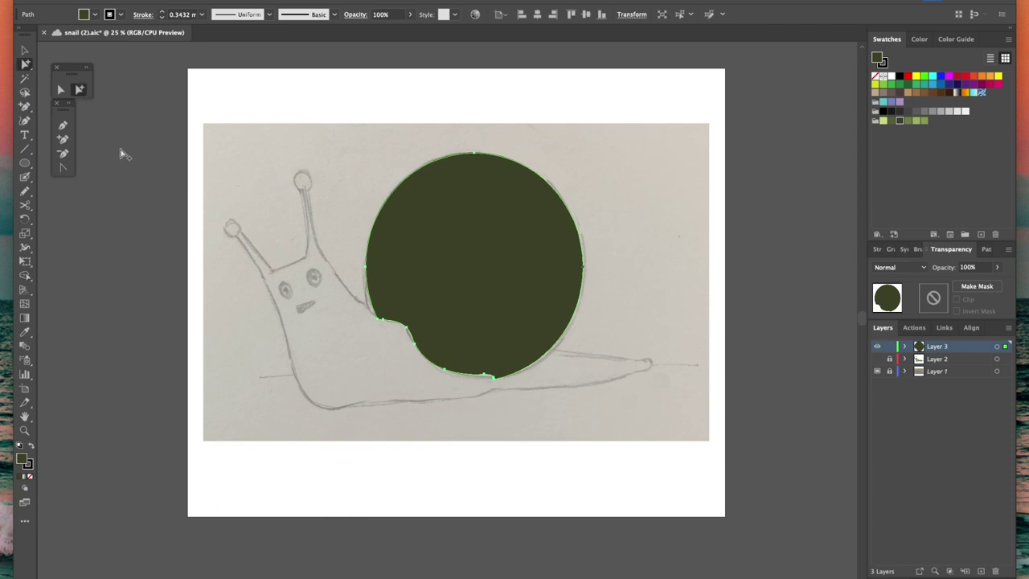
click(155, 165)
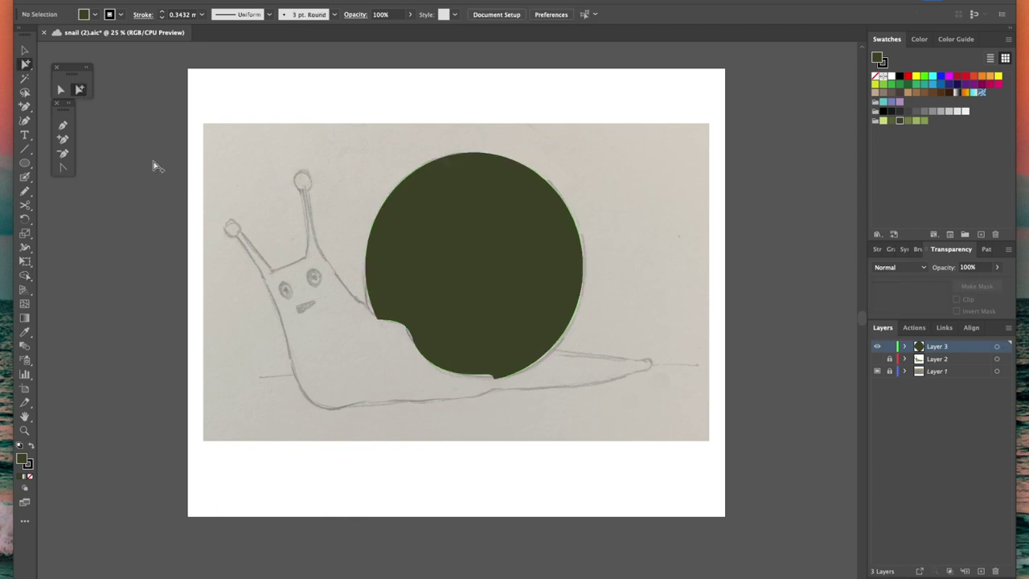
Lower the trimmed shell's opacity to 43% and draw a spiral with no fill over the sketched one.
click(512, 274)
click(997, 268)
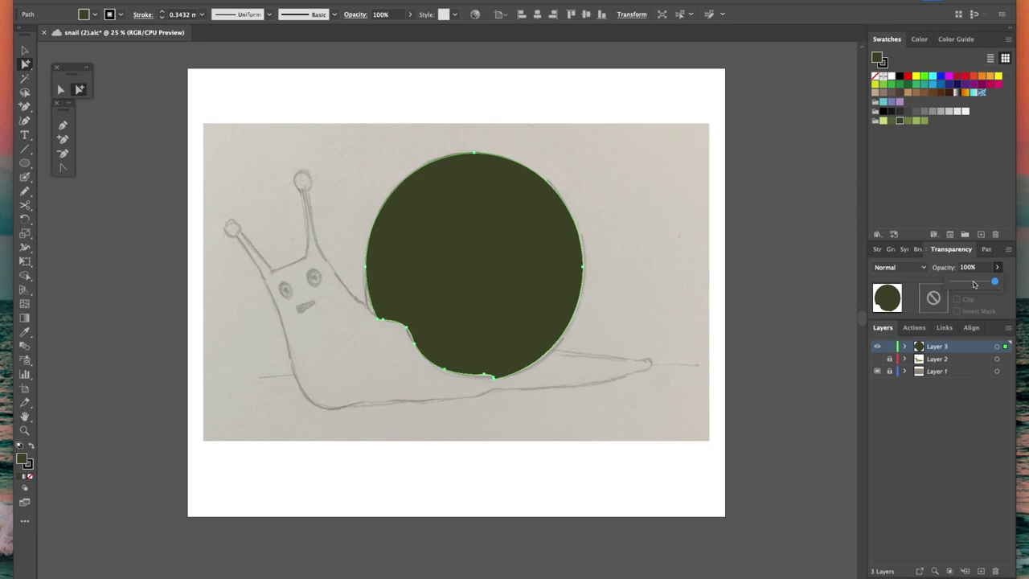
click(971, 284)
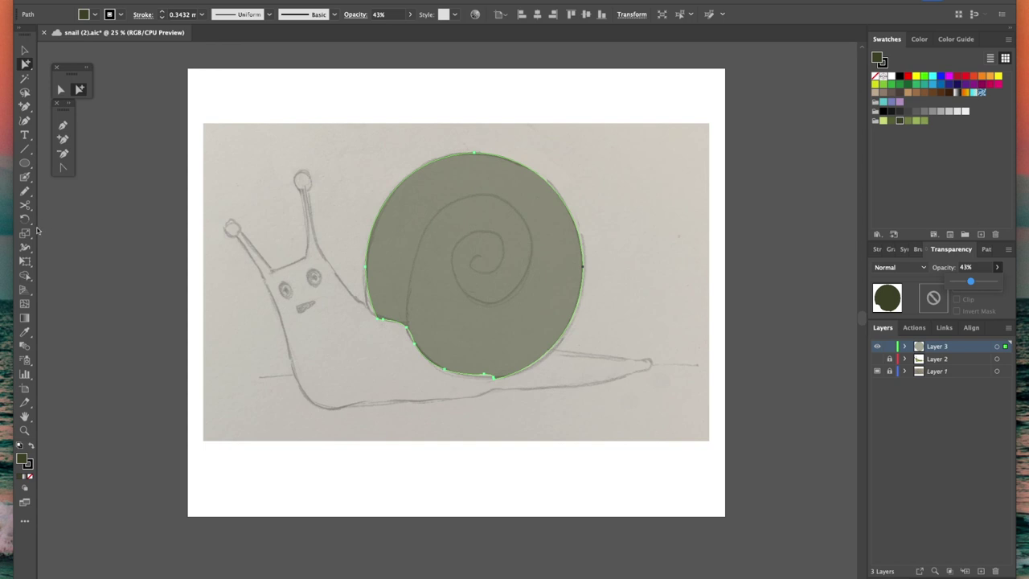
click(26, 179)
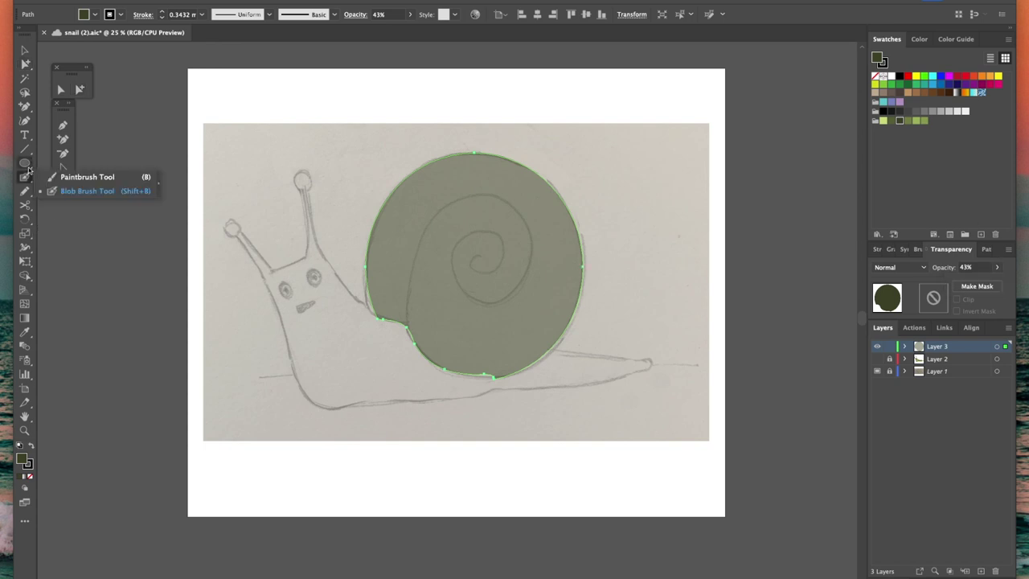
click(26, 165)
mouse_move(480, 246)
mouse_down()
mouse_move(451, 273)
mouse_move(405, 284)
mouse_up()
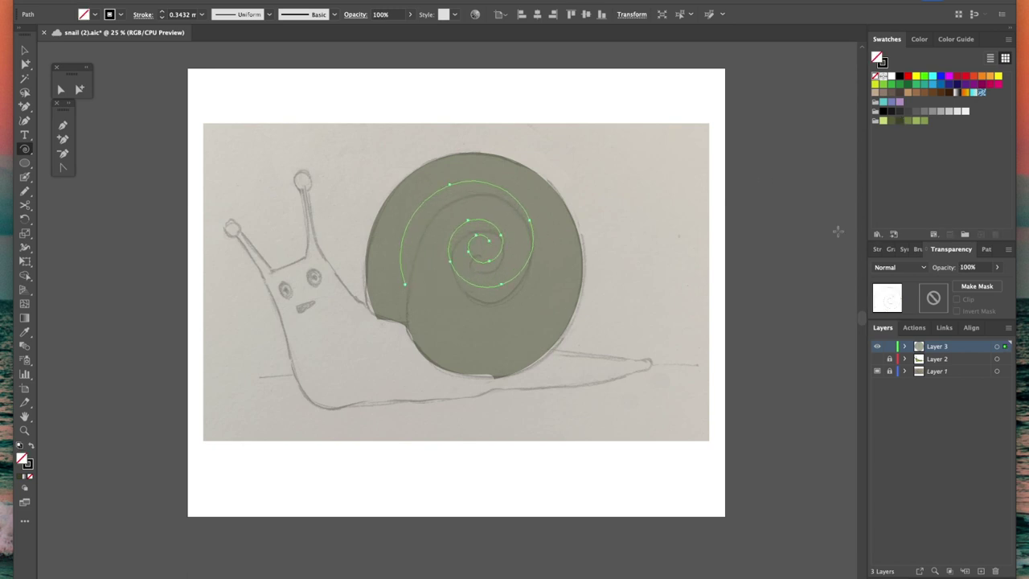
Set the spiral's stroke weight to 2 mm and move it down onto the sketched spiral.
click(877, 250)
click(915, 264)
click(915, 264)
click(79, 89)
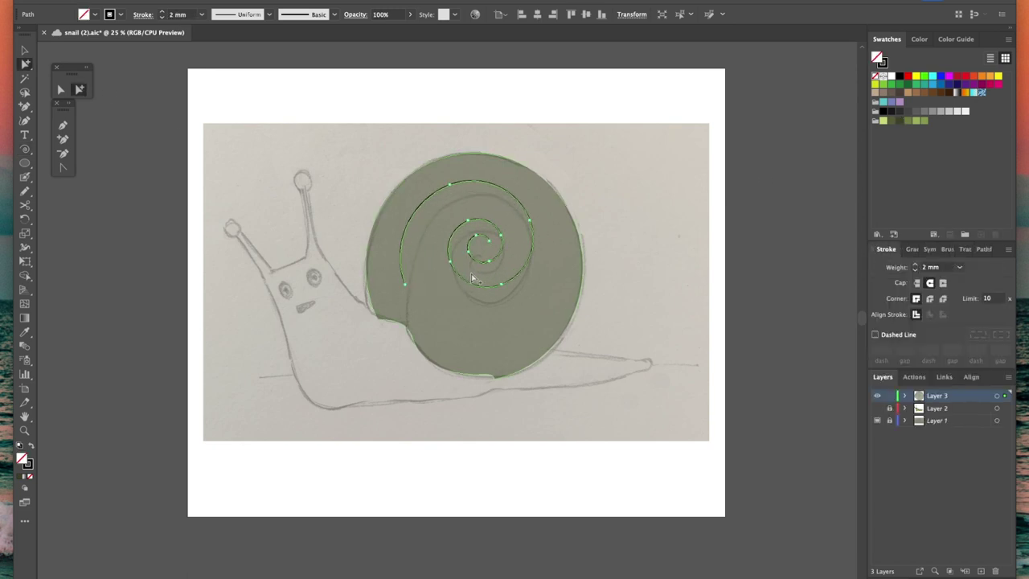
drag(466, 282, 469, 298)
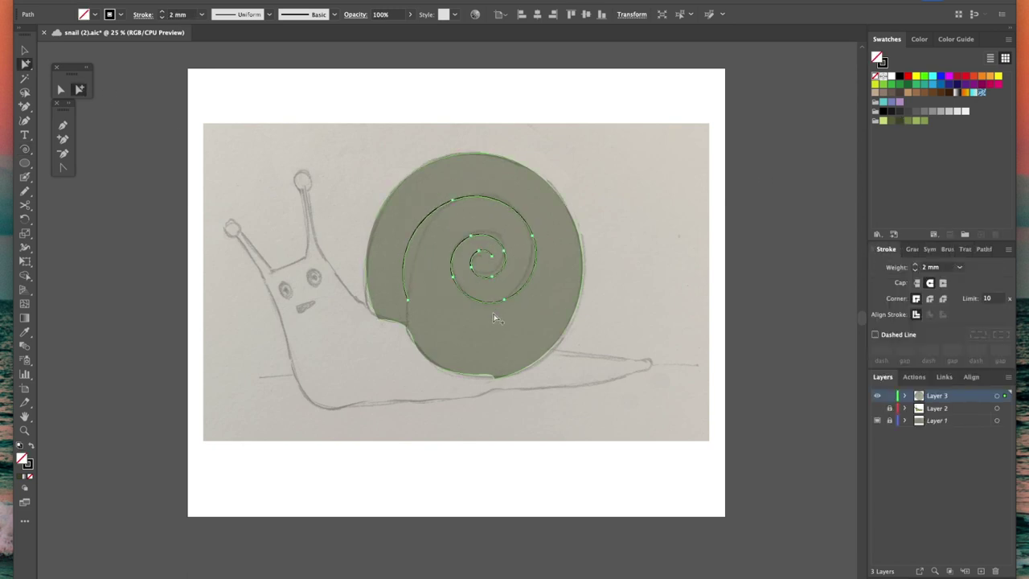
Move the spiral's outer end point to the notch in the shell's edge, where it meets the body.
click(61, 89)
click(410, 301)
drag(409, 301, 405, 325)
click(79, 89)
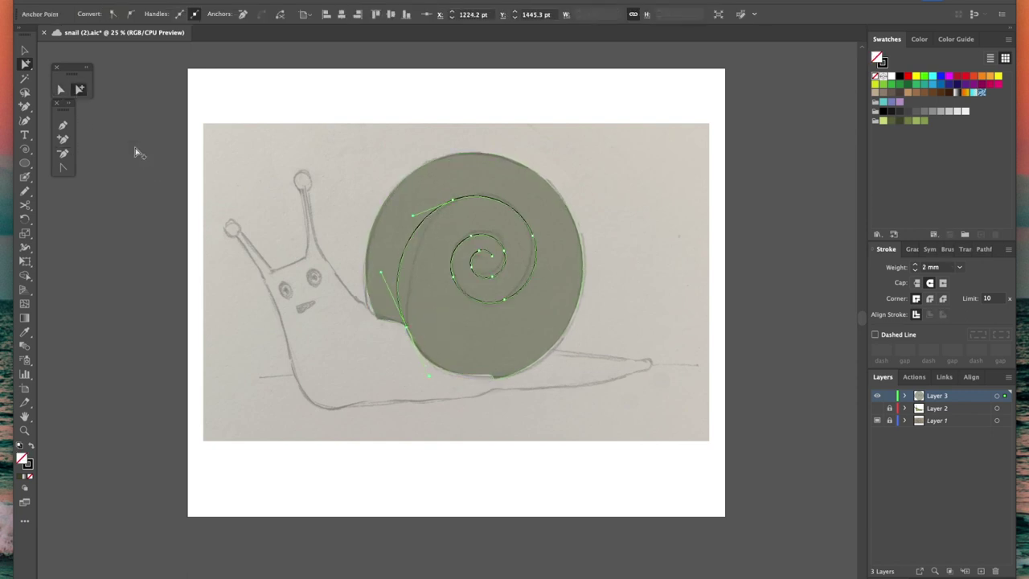
Duplicate the spiral and place the copy beside the shell at the artboard's right edge.
key(super+c)
key(super+v)
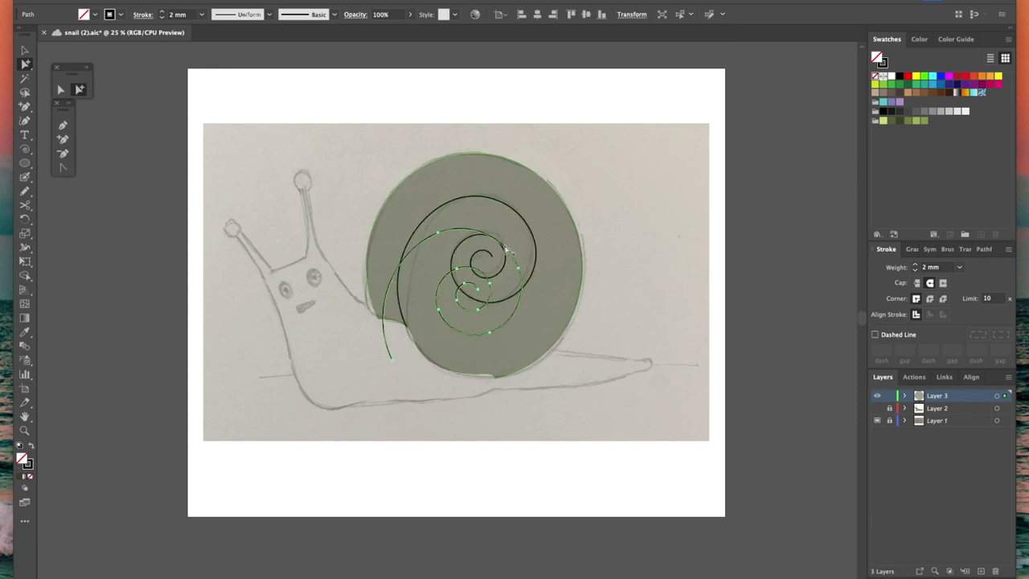
drag(508, 252, 821, 247)
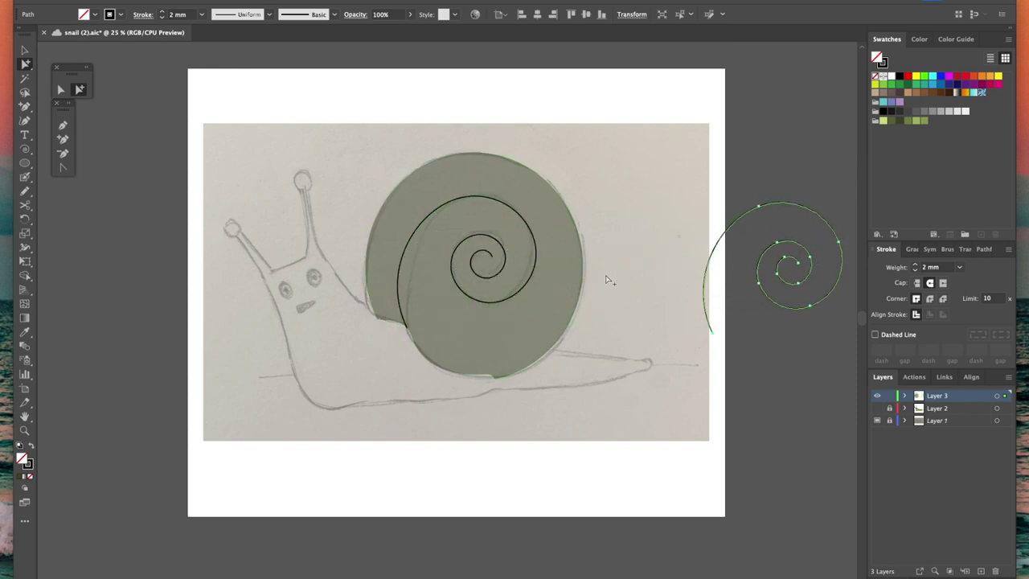
Apply the lens-shaped width profile, tapered at both ends, to the stroke of the spiral on the shell.
click(521, 223)
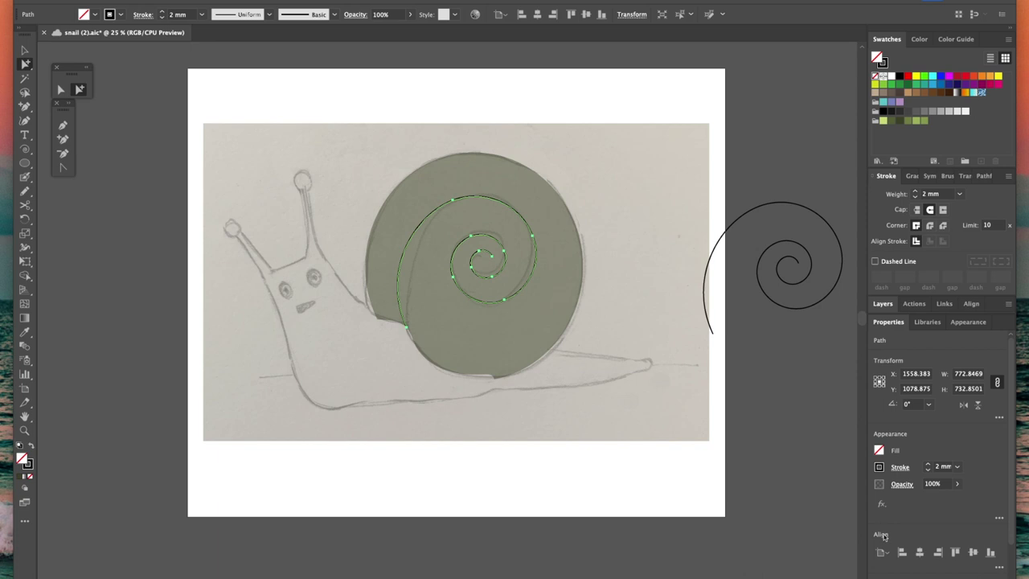
click(900, 467)
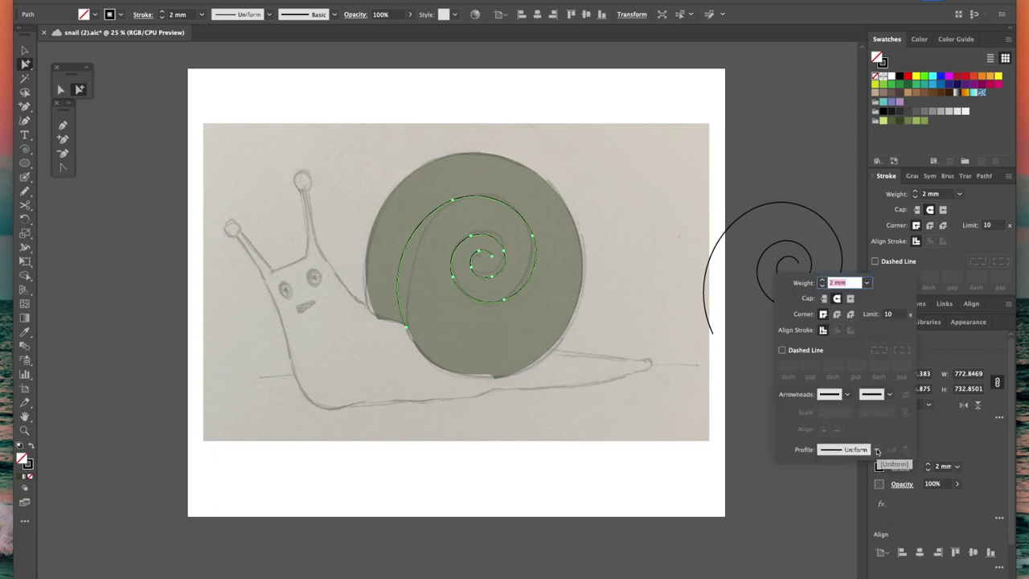
click(877, 450)
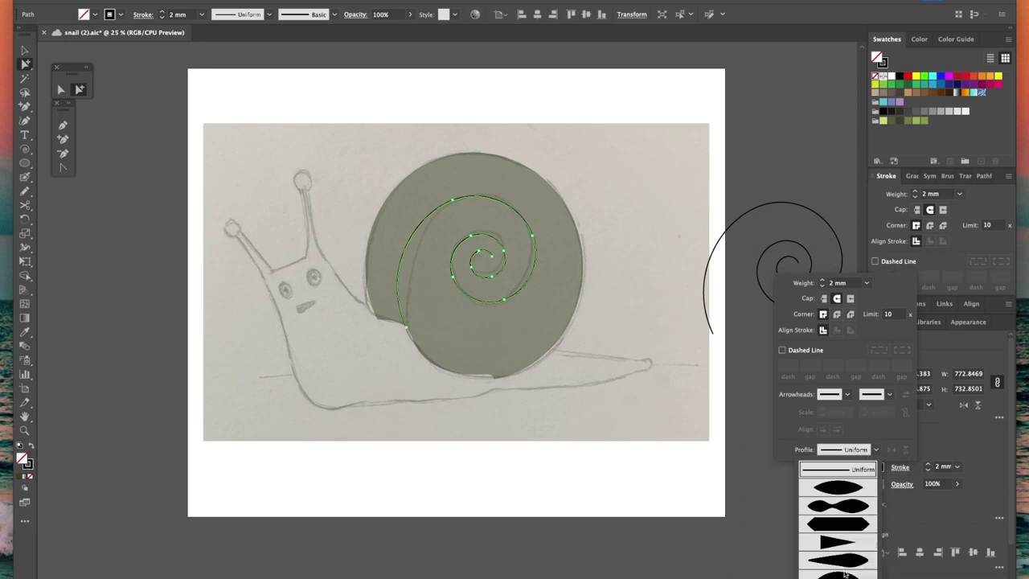
click(842, 489)
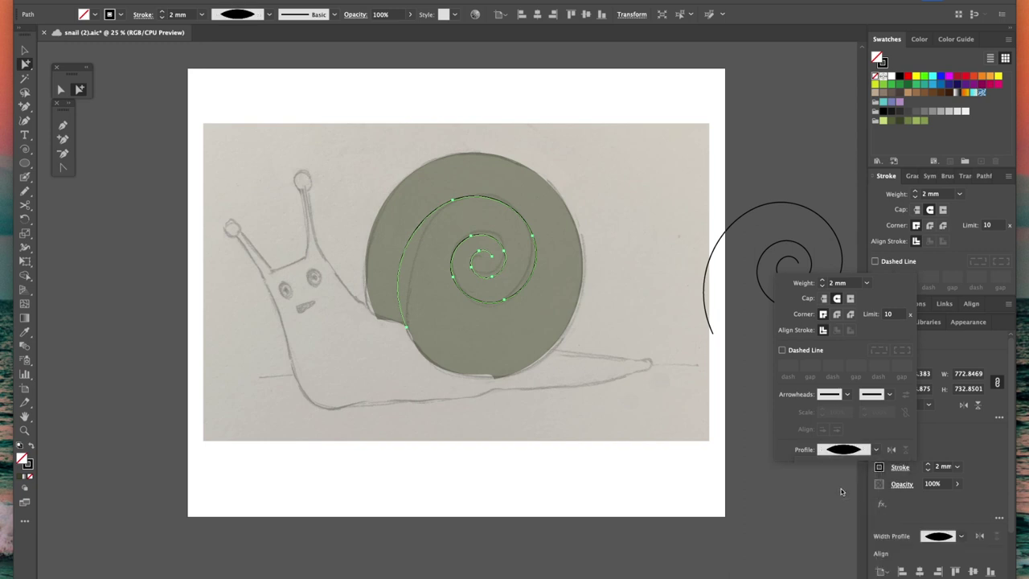
click(303, 384)
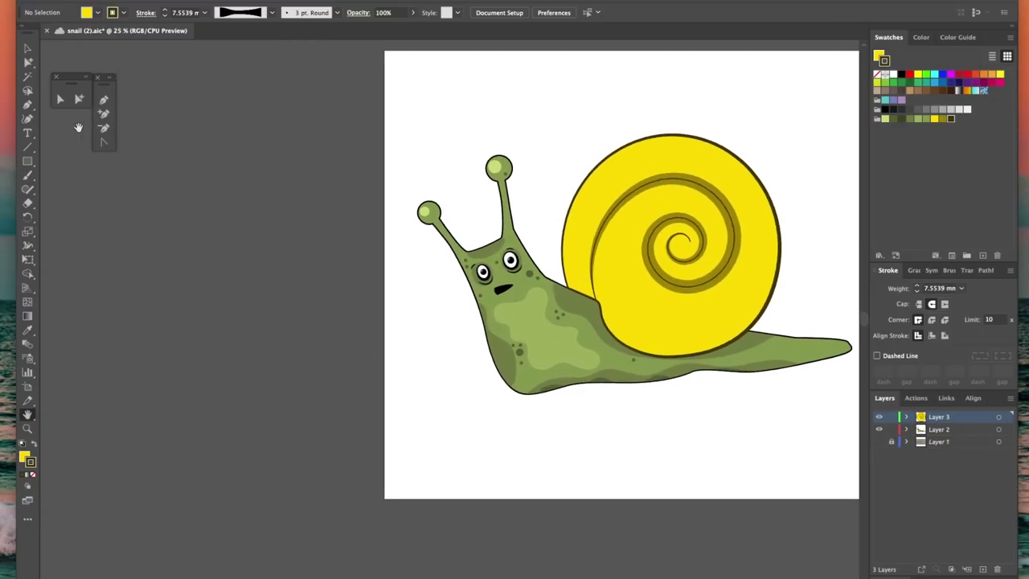
Create a yellow rounded rectangle, 185.8905 pt wide and 222.545 pt high, on the empty canvas beside the artboard.
drag(27, 160, 87, 171)
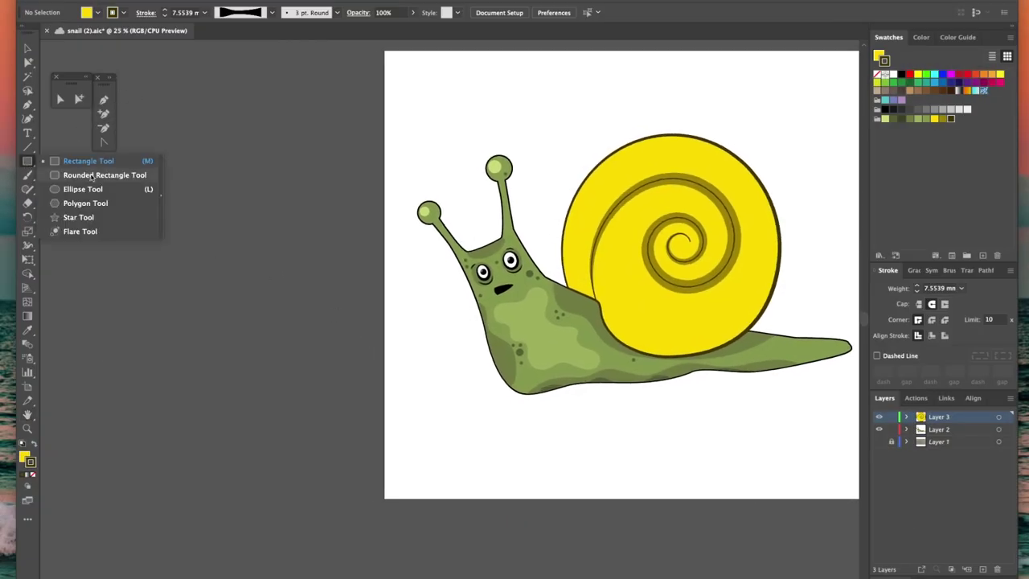
click(92, 175)
click(219, 193)
click(461, 303)
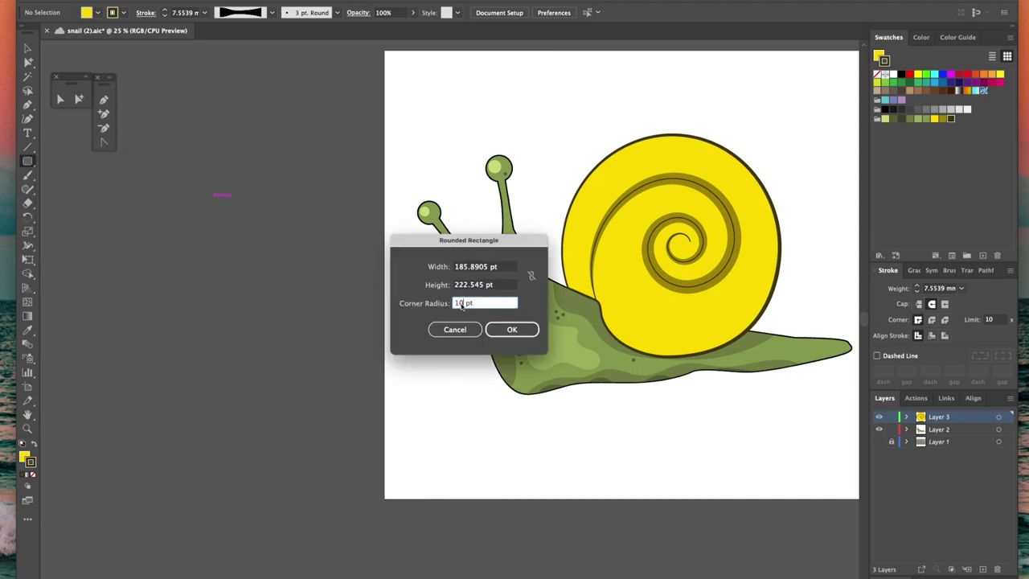
click(507, 329)
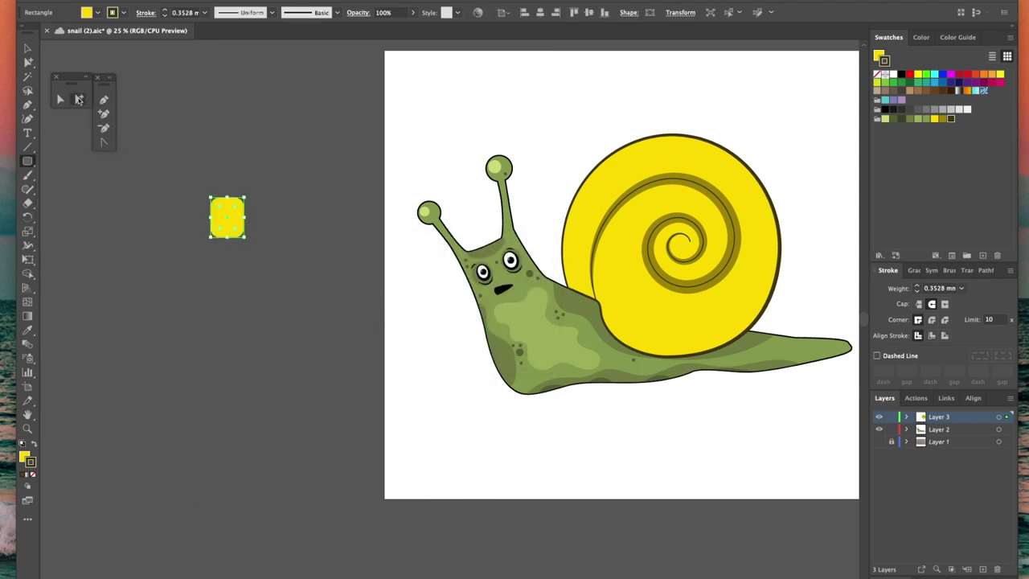
key(a)
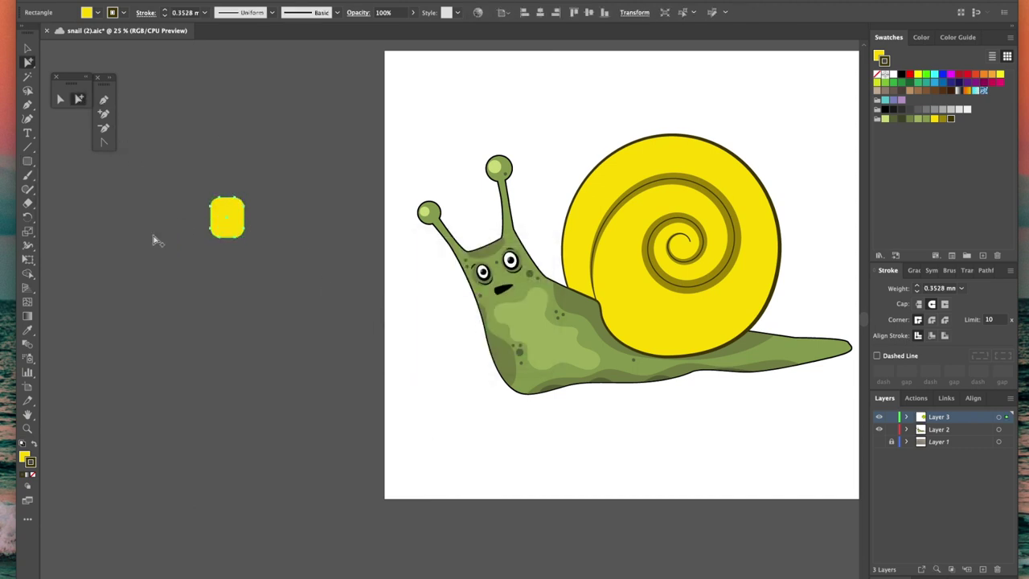
Remove the rounded rectangle's stroke, fill it with the dark olive-yellow swatch and set its opacity to 44%.
click(877, 73)
click(879, 55)
click(943, 118)
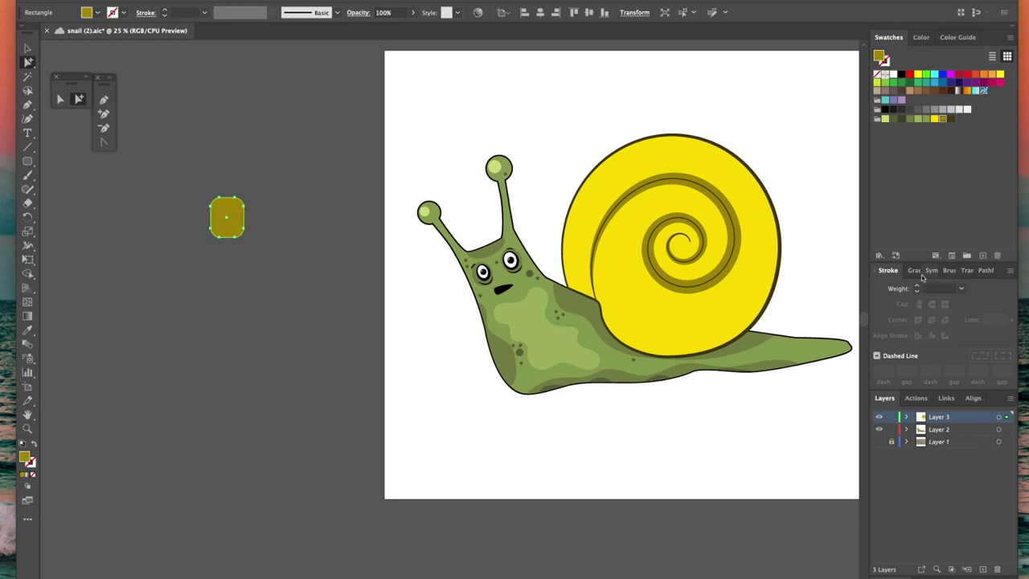
click(968, 270)
click(1000, 287)
drag(994, 300, 974, 305)
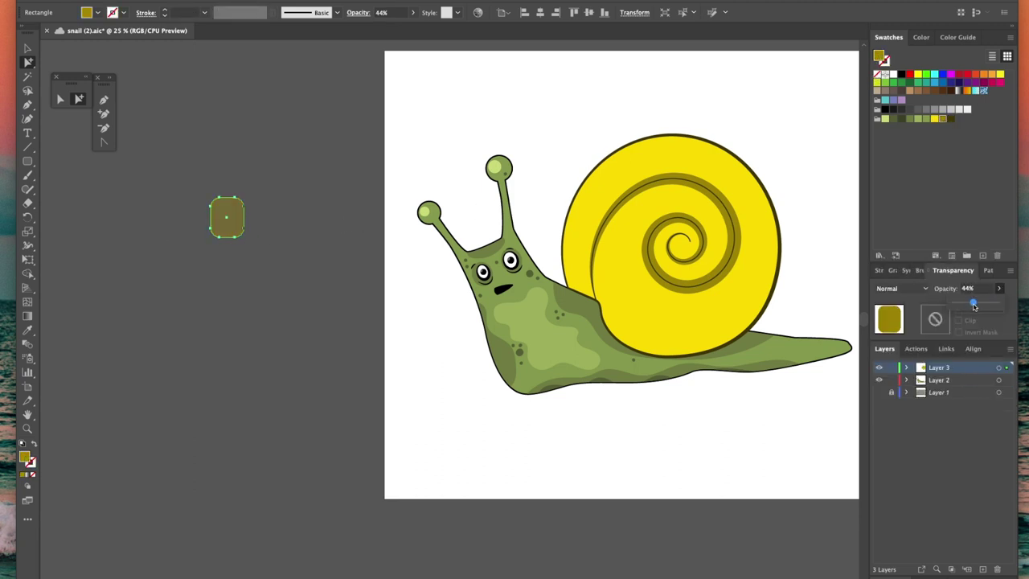
click(223, 296)
Duplicate the rounded rectangle, shrink and tilt the copy, and place it against the original's lower-right corner.
click(226, 218)
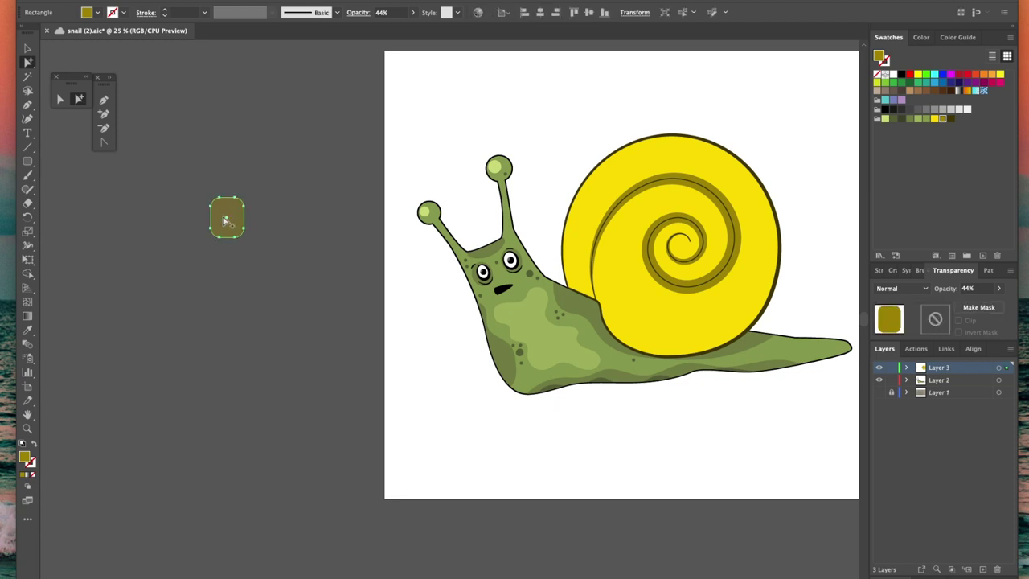
key(super+c)
key(super+v)
drag(435, 305, 229, 236)
key(e)
drag(312, 244, 307, 265)
drag(269, 231, 258, 239)
click(78, 99)
click(234, 192)
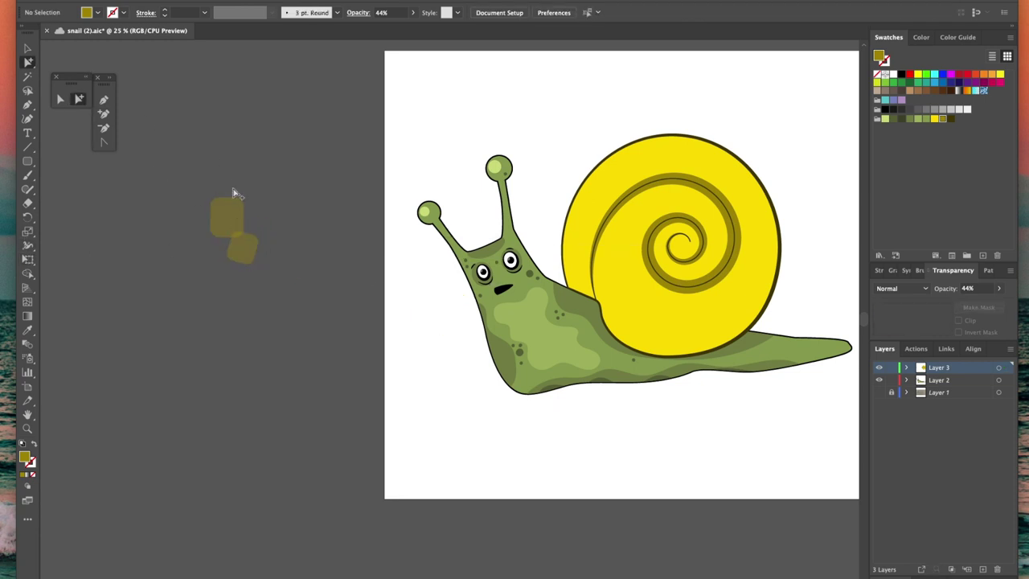
Duplicate the small tilted rectangle, place the copy against the large one's left side and rotate it to a different angle.
click(239, 252)
key(super+c)
key(super+v)
drag(449, 311, 201, 220)
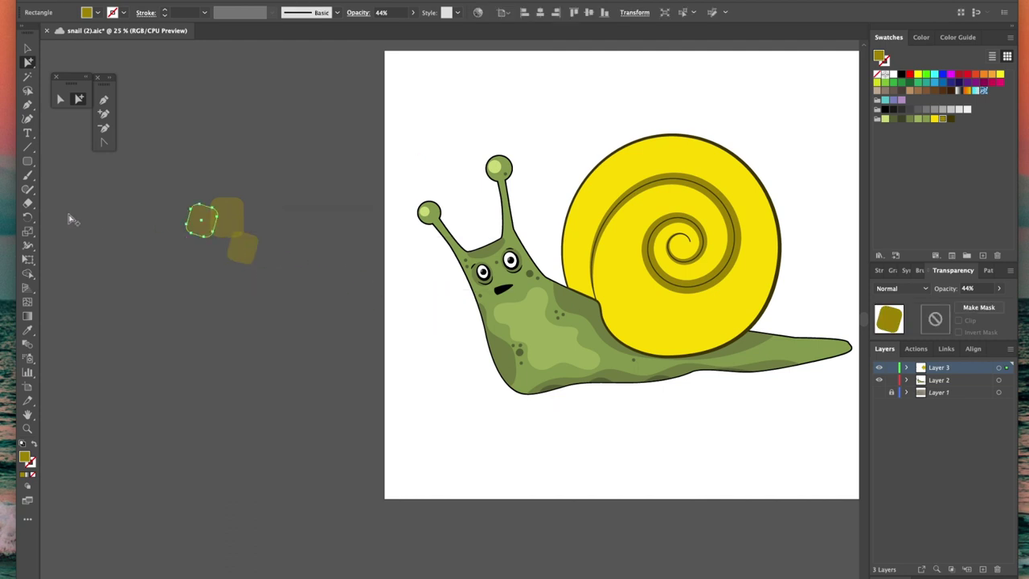
click(27, 217)
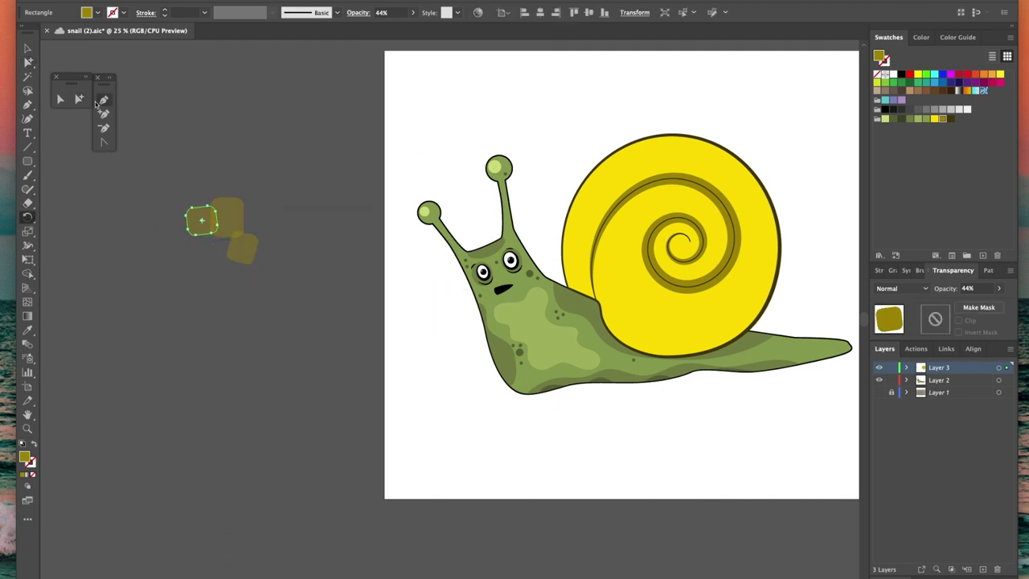
Duplicate the large rectangle and its left neighbour together, rotate the copies and place them below to fill out the cluster.
click(79, 99)
drag(168, 188, 263, 226)
key(super+c)
key(super+v)
click(27, 217)
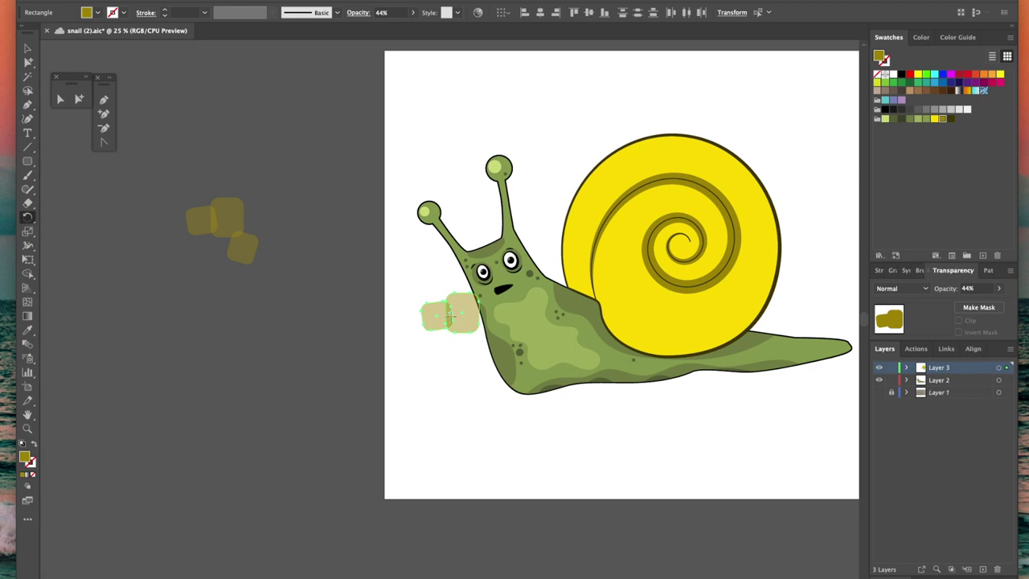
drag(430, 348, 215, 240)
Duplicate the whole rectangle cluster, rotate the copy and place it overlapping the original's left side to widen the patch.
click(78, 98)
drag(161, 196, 295, 250)
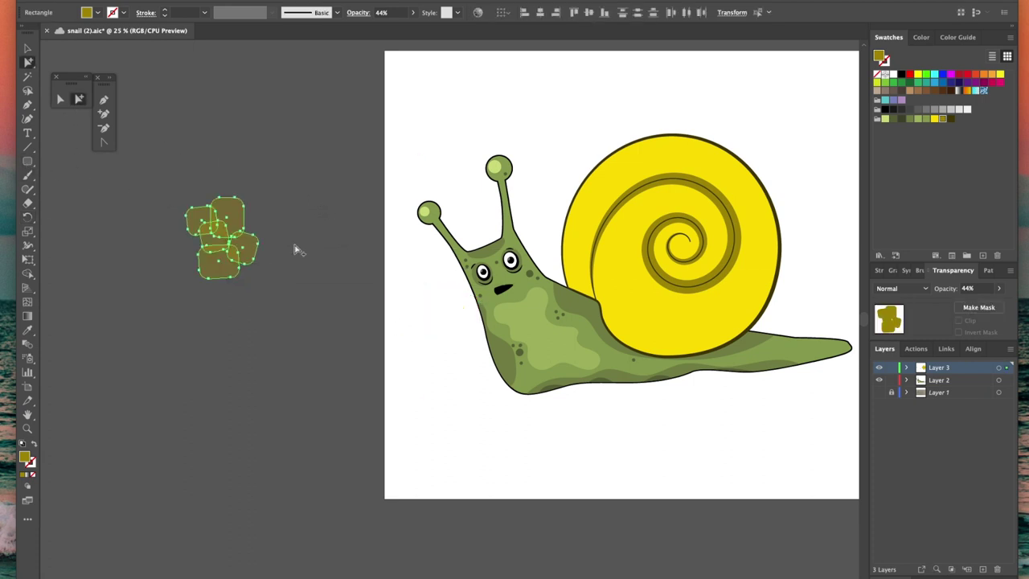
key(super+c)
key(super+v)
drag(415, 296, 120, 295)
click(27, 259)
mouse_move(144, 367)
mouse_down()
mouse_move(120, 359)
mouse_move(101, 279)
mouse_move(145, 236)
mouse_up()
click(79, 99)
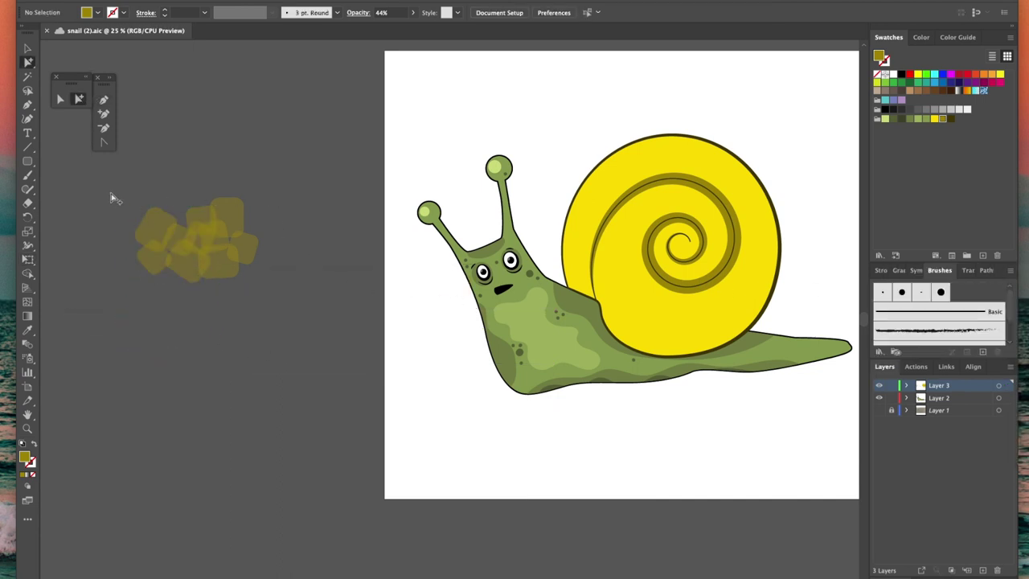
Create a scatter brush with the default options from the complete cluster of overlapping rectangles.
drag(110, 192, 320, 307)
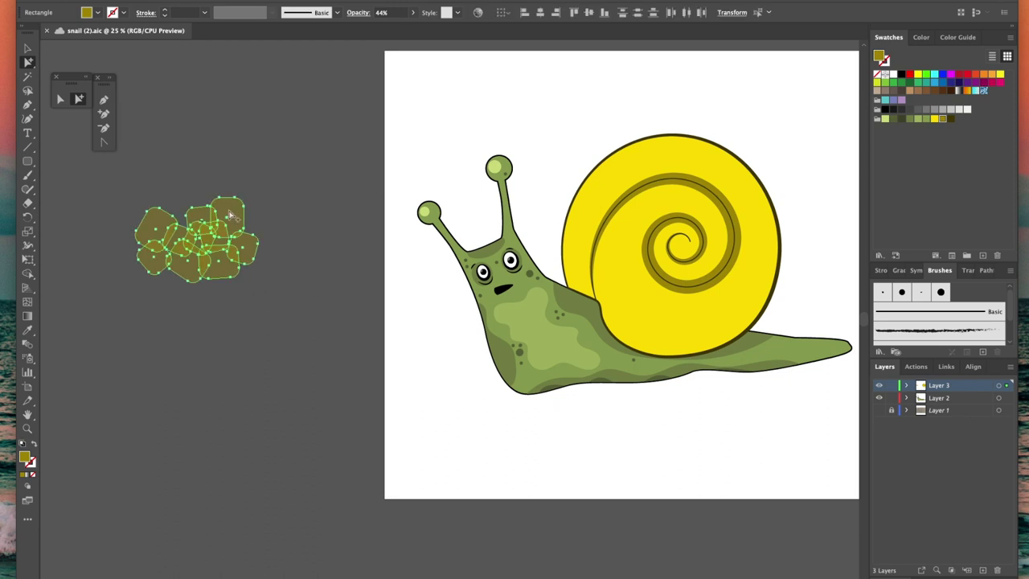
drag(249, 217, 965, 300)
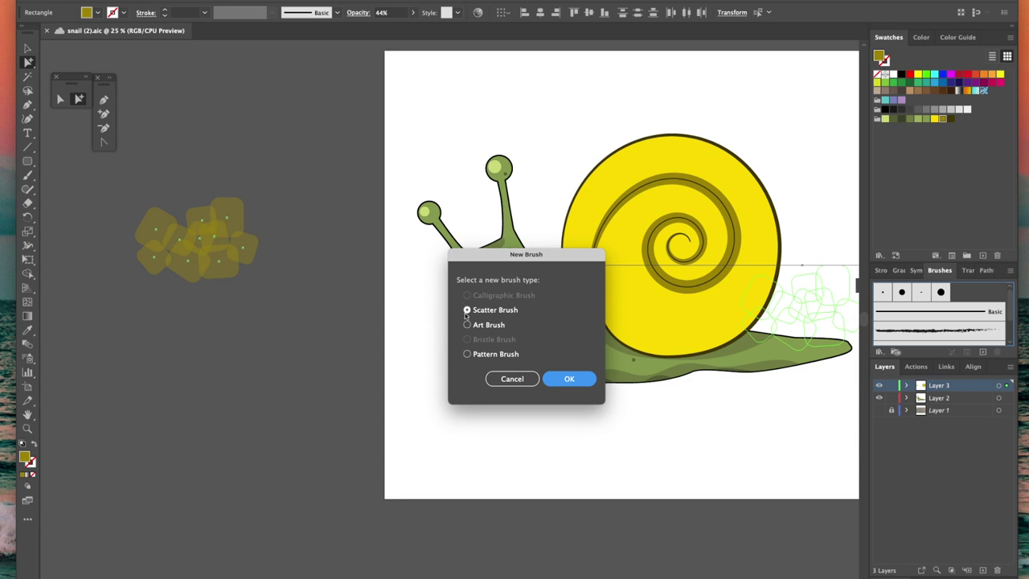
click(569, 379)
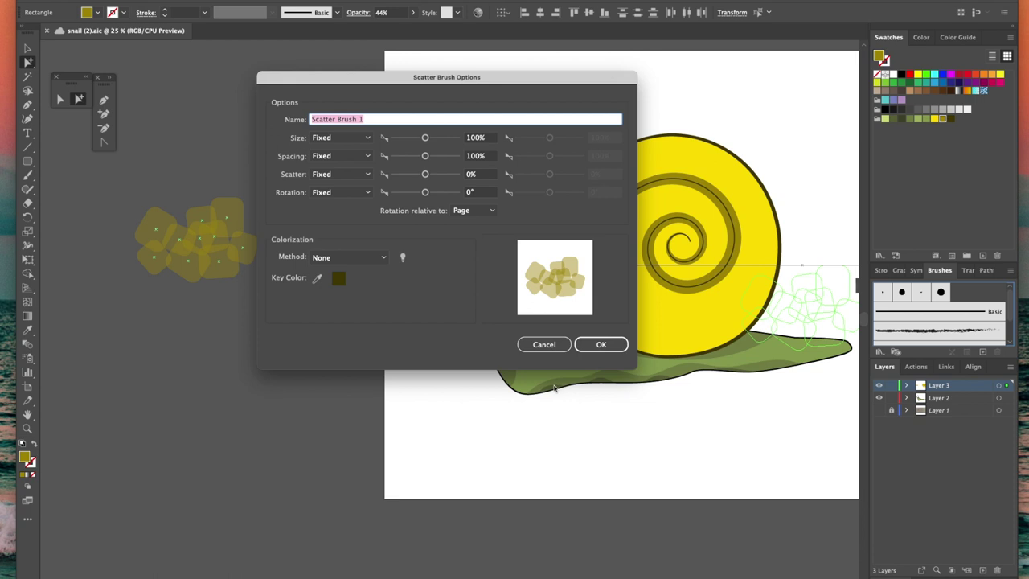
key(Return)
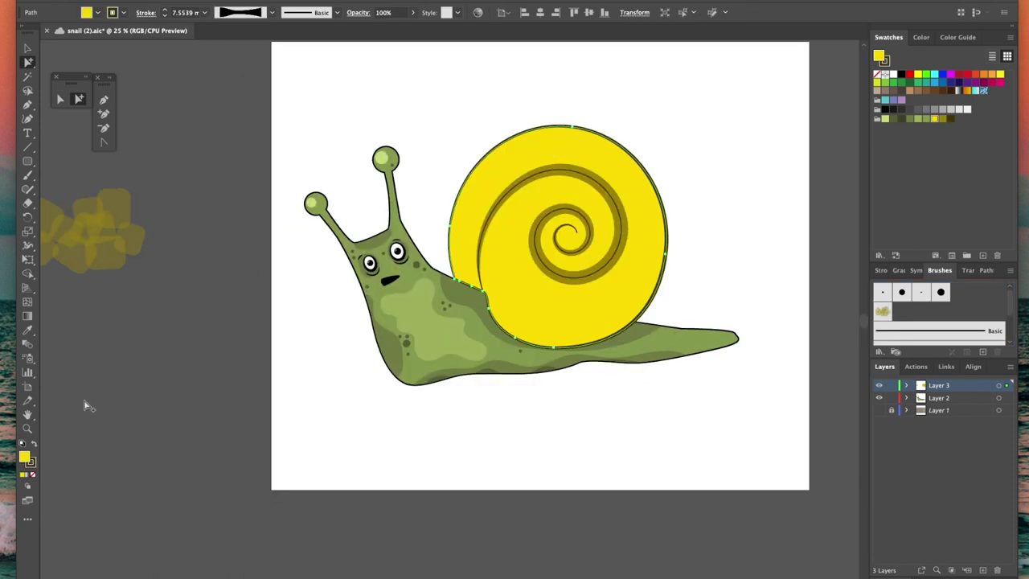
Paint the new scatter brush across the whole snail shell in Draw Inside mode, covering the yellow with overlapping patches.
click(29, 489)
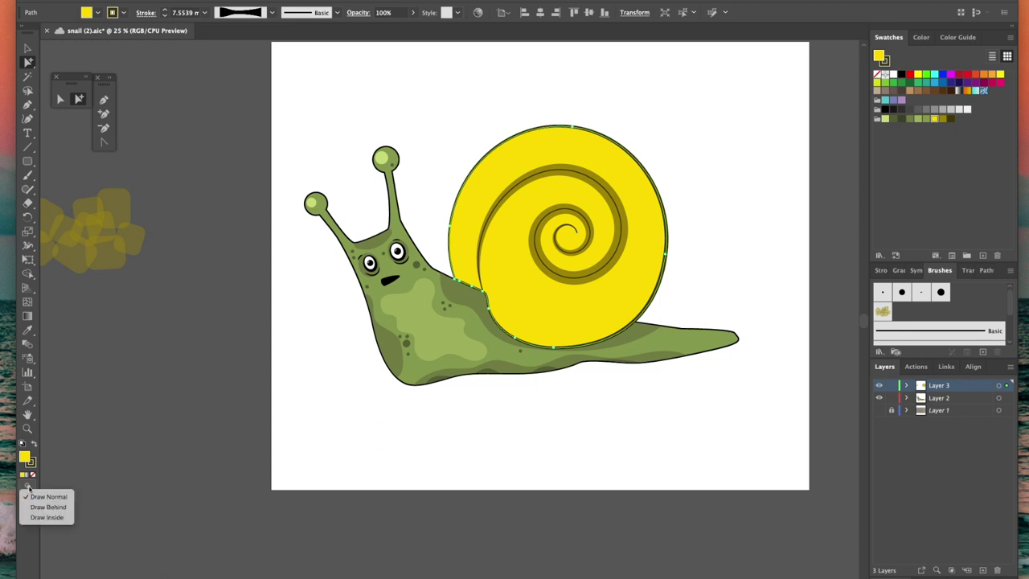
click(43, 517)
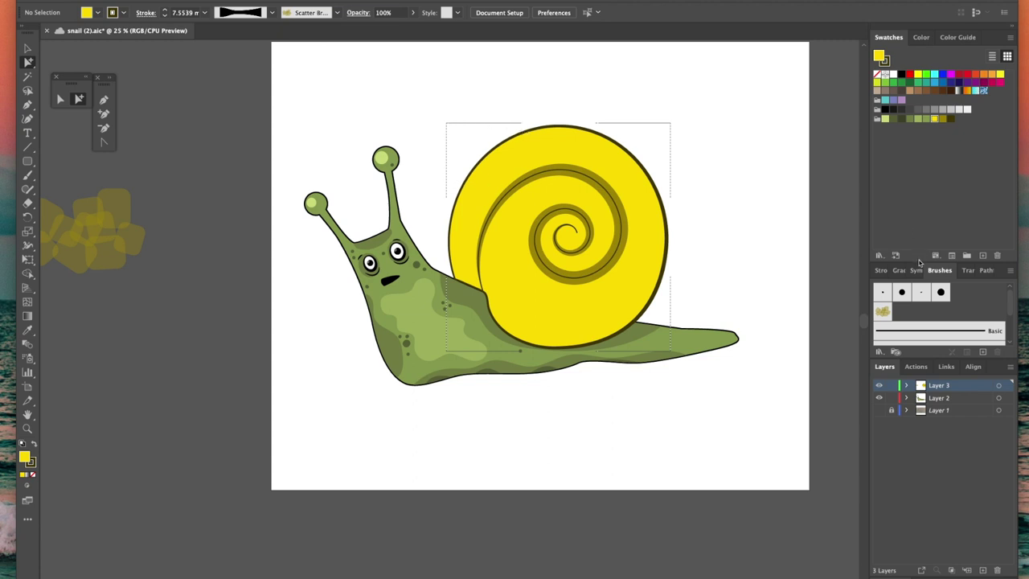
click(27, 175)
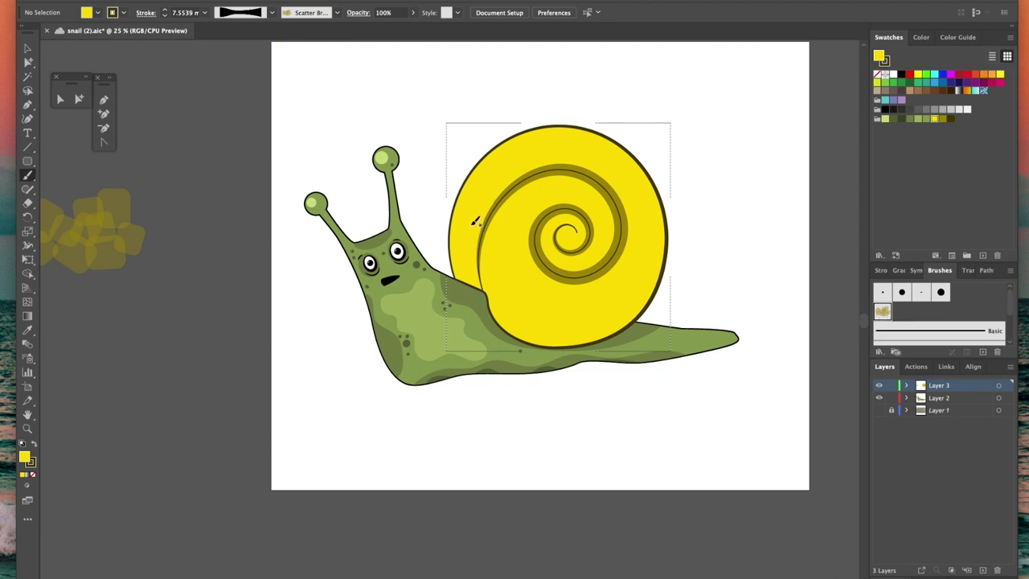
mouse_move(475, 221)
mouse_down()
mouse_move(496, 165)
mouse_move(645, 233)
mouse_move(495, 275)
mouse_up()
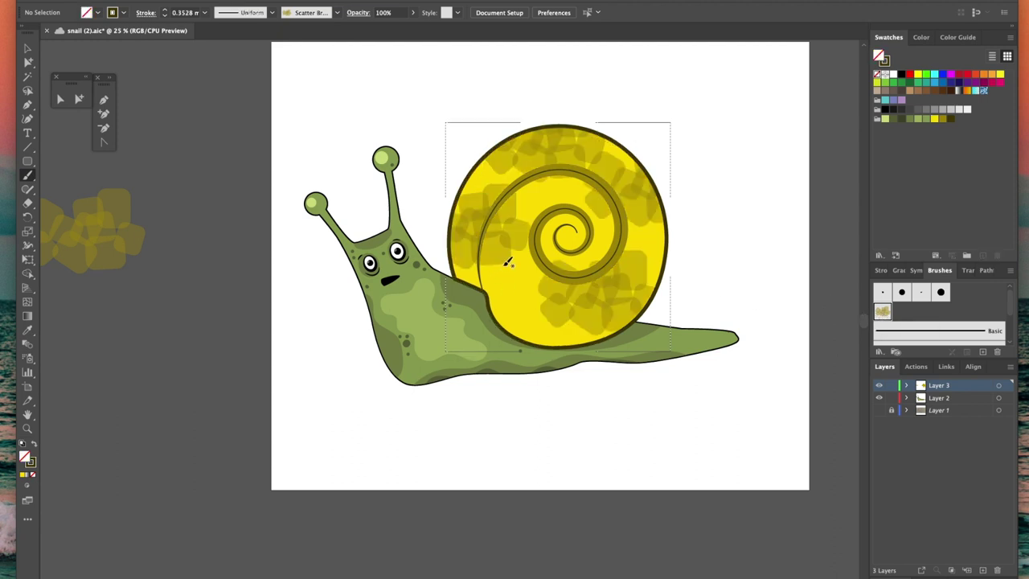
mouse_move(542, 194)
mouse_down()
mouse_move(606, 233)
mouse_move(527, 254)
mouse_up()
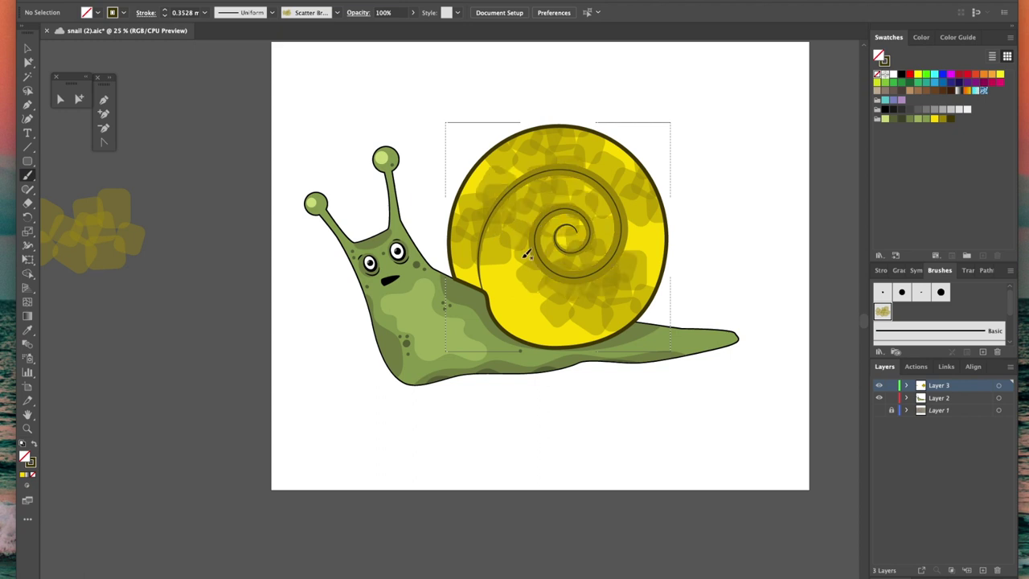
drag(524, 309, 650, 294)
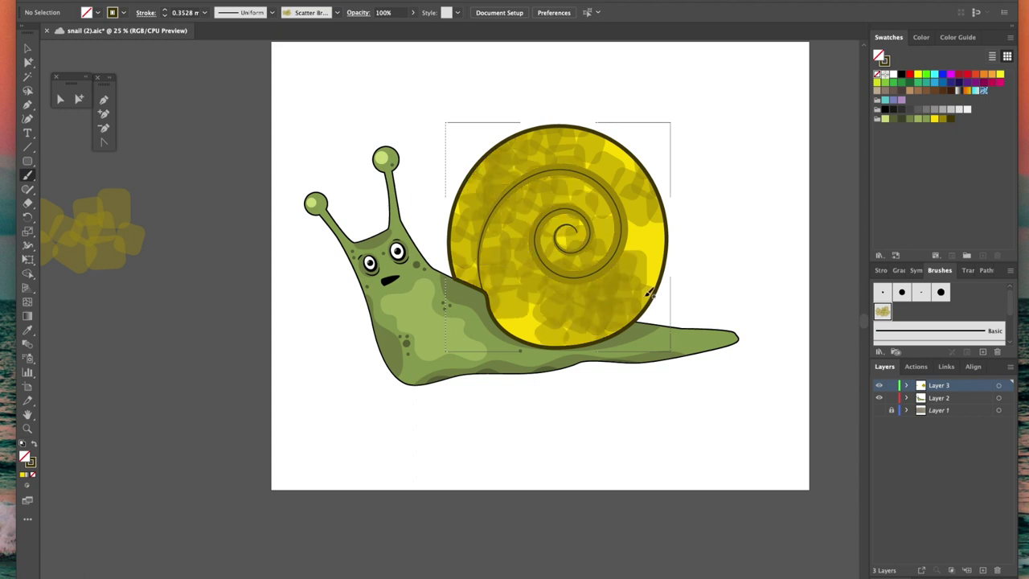
mouse_move(617, 147)
mouse_down()
mouse_move(651, 222)
mouse_move(593, 308)
mouse_up()
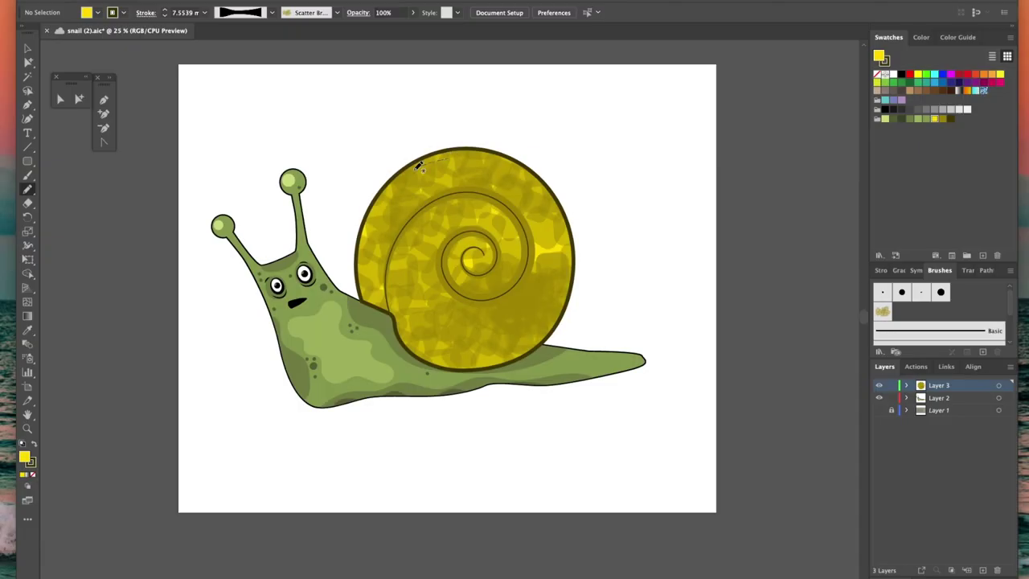
Draw a curved highlight shape along the shell's upper-left edge with the Pencil tool, with white fill and no stroke.
mouse_move(416, 169)
mouse_down()
mouse_move(465, 169)
mouse_move(448, 158)
mouse_up()
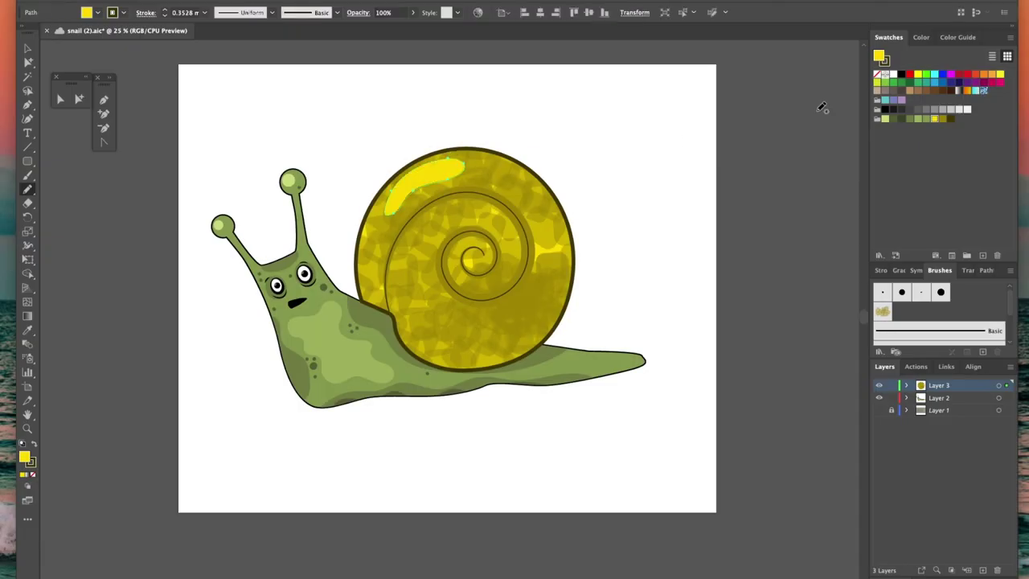
key(x)
click(877, 74)
key(x)
click(893, 74)
Lower the opacity of the white shell highlight to 46%.
click(968, 270)
click(999, 288)
drag(1000, 303, 974, 303)
click(79, 99)
click(86, 150)
click(426, 174)
click(999, 288)
click(817, 324)
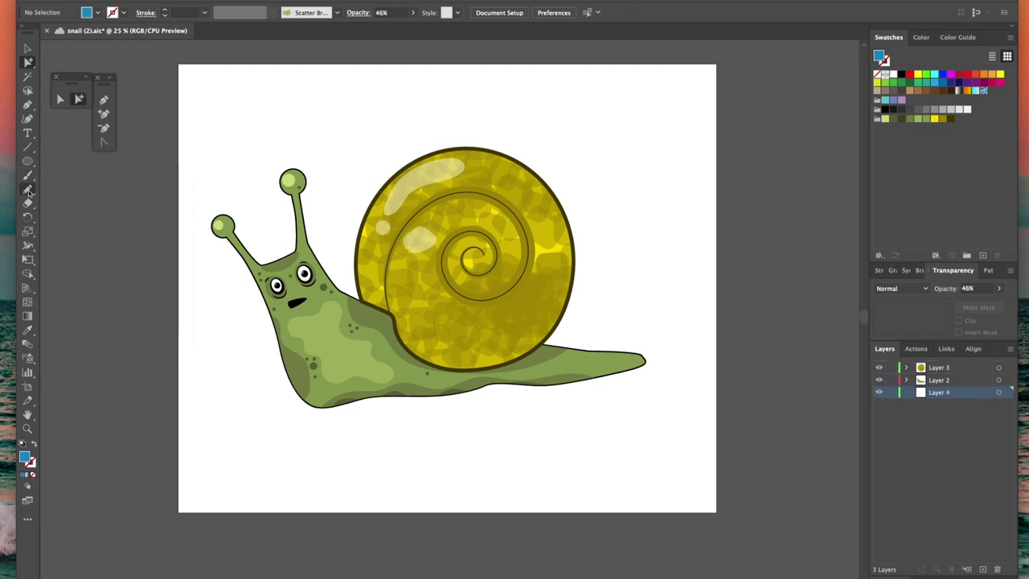
Draw a large irregular blue background shape behind the snail on Layer 4, reaching around the shell and head.
mouse_move(213, 262)
mouse_down()
mouse_move(412, 135)
mouse_move(582, 147)
mouse_move(704, 298)
mouse_move(636, 352)
mouse_move(214, 350)
mouse_move(203, 286)
mouse_move(214, 264)
mouse_up()
key(a)
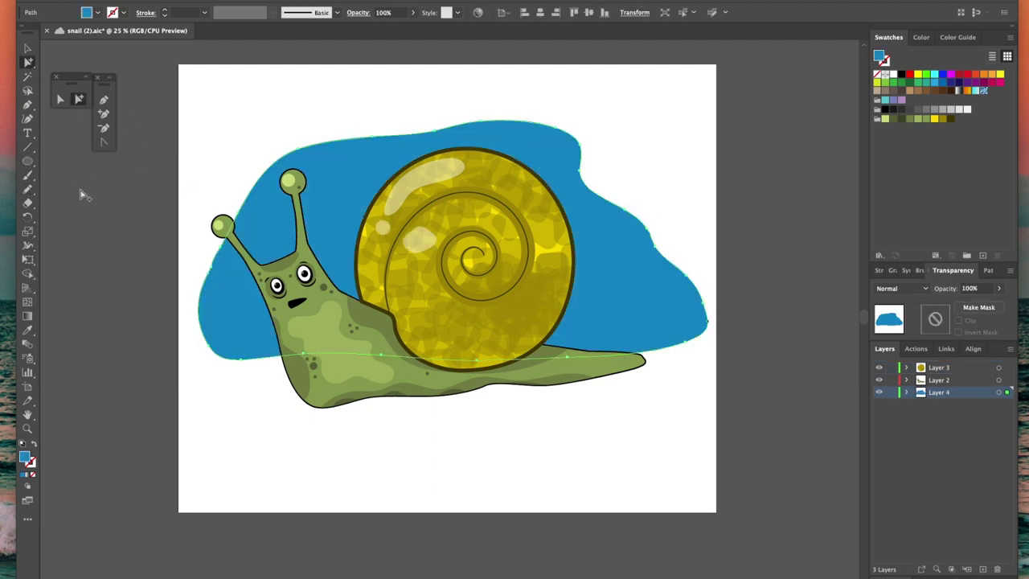
click(89, 199)
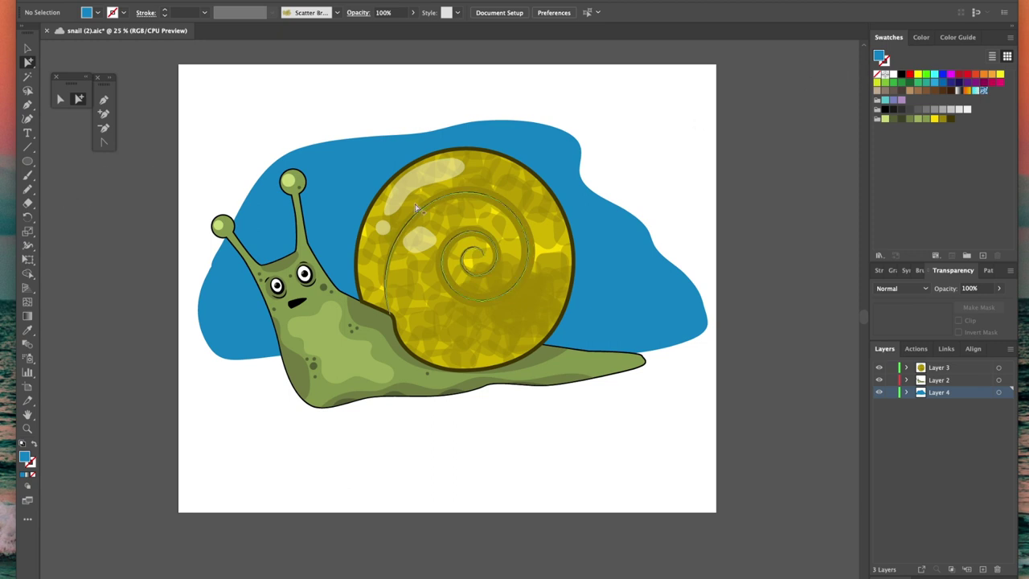
Draw a wavy ground shape beneath the snail on Layer 4 with the Pencil tool and fill it with the dark brown swatch.
click(28, 189)
mouse_move(202, 362)
mouse_down()
mouse_move(265, 344)
mouse_move(589, 349)
mouse_move(689, 326)
mouse_up()
mouse_move(696, 383)
mouse_down()
mouse_move(349, 423)
mouse_move(196, 393)
mouse_move(207, 362)
mouse_up()
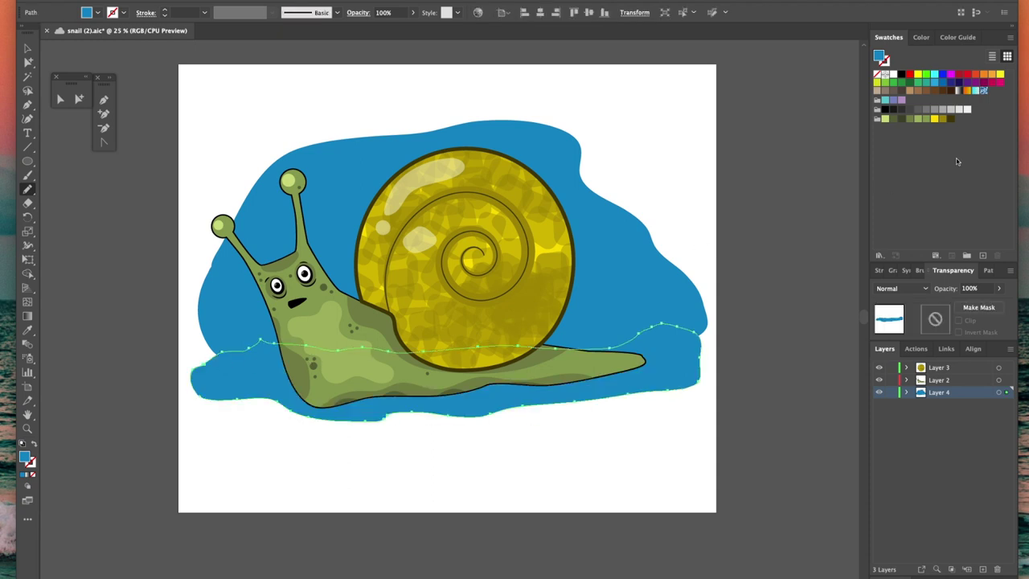
click(951, 119)
click(79, 99)
click(65, 230)
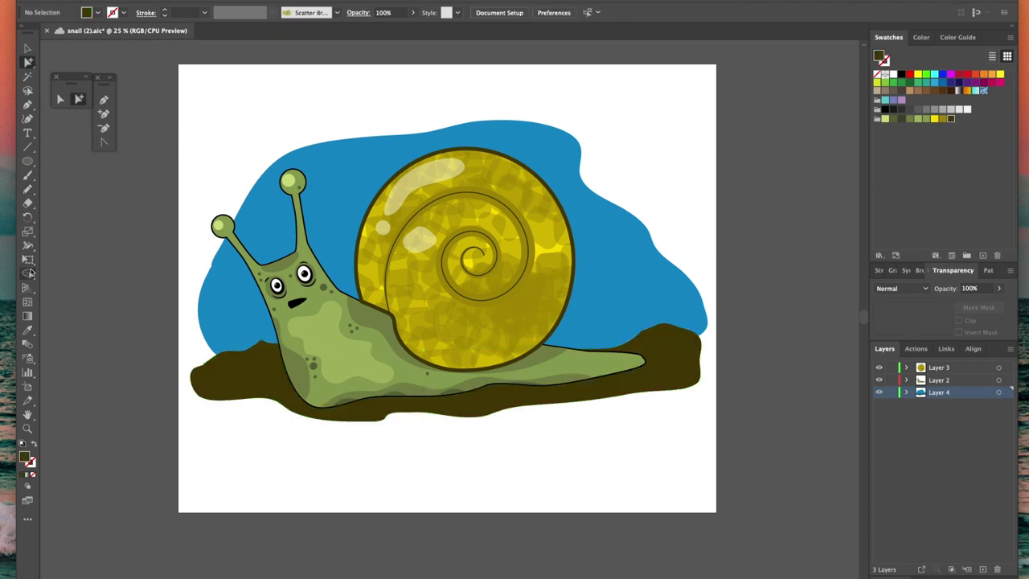